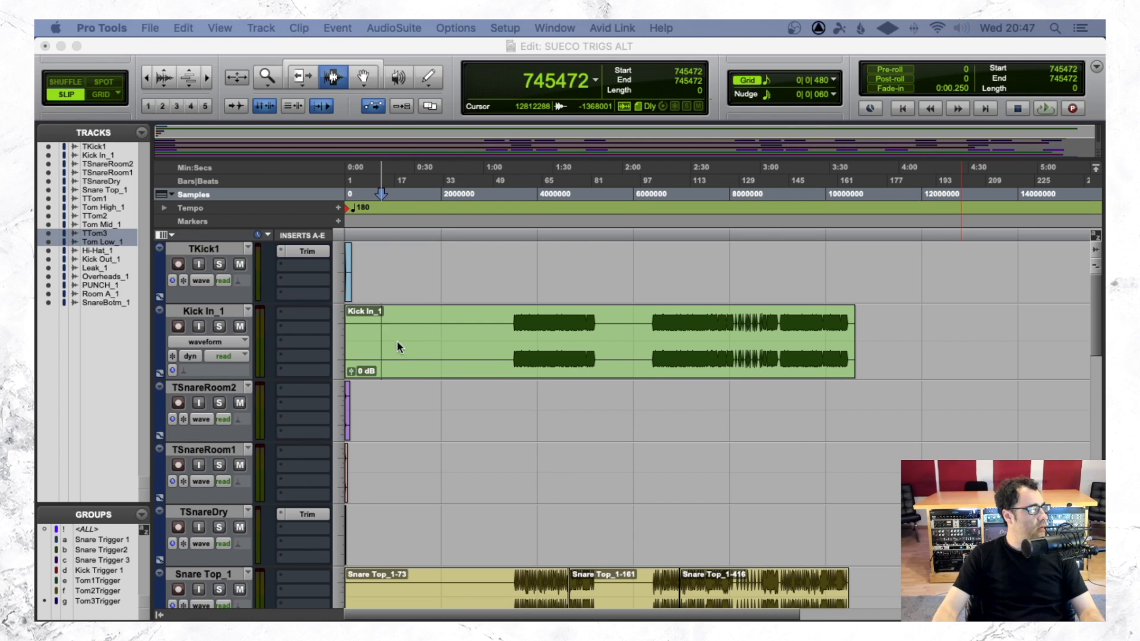
Enable Tab to Transients and place the edit cursor on the first kick transient of the Kick In_1 track
click(445, 339)
key(Tab)
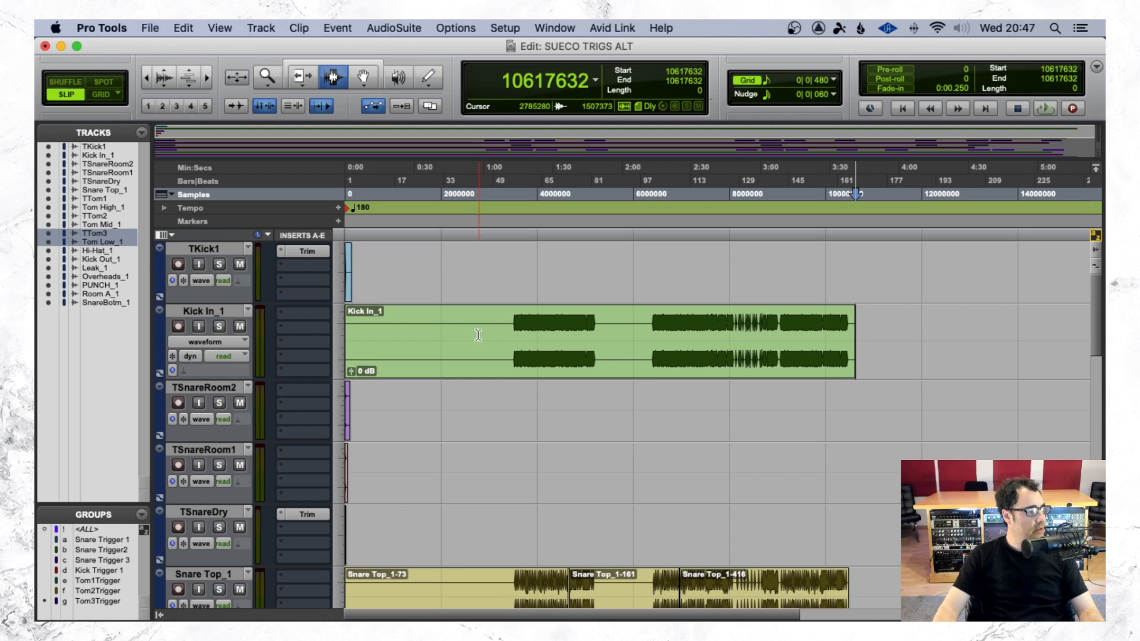
click(478, 335)
click(229, 105)
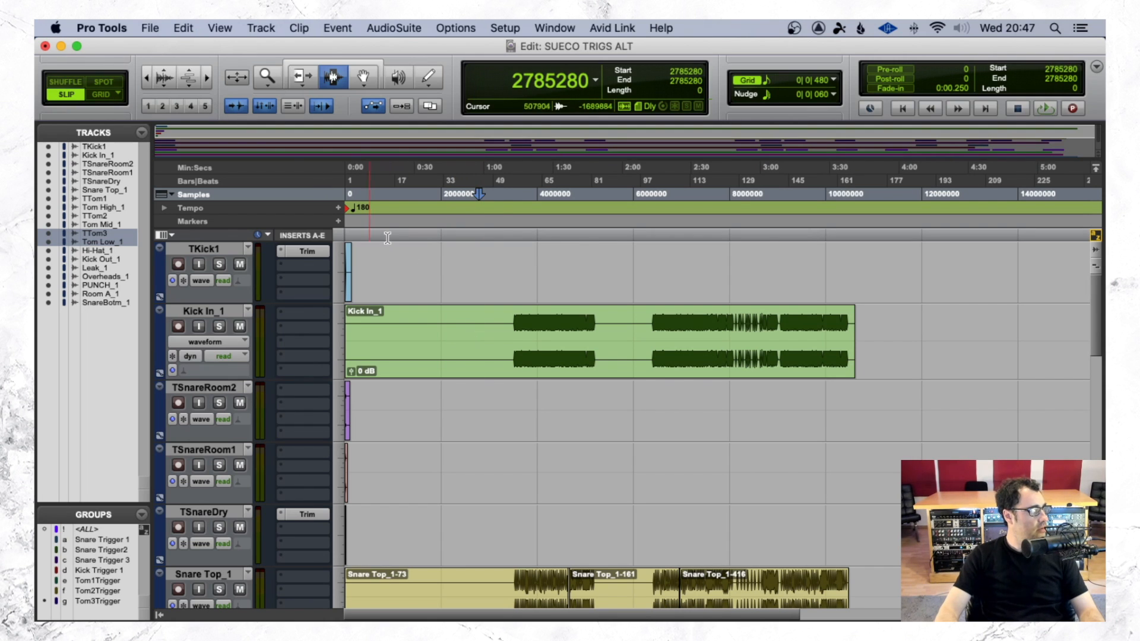
key(Tab)
Examine how the edit cursor lines up with the first kick transient in the Kick In_1 waveform
key(super+bracketright)
key(super+bracketright)
key(super+bracketright)
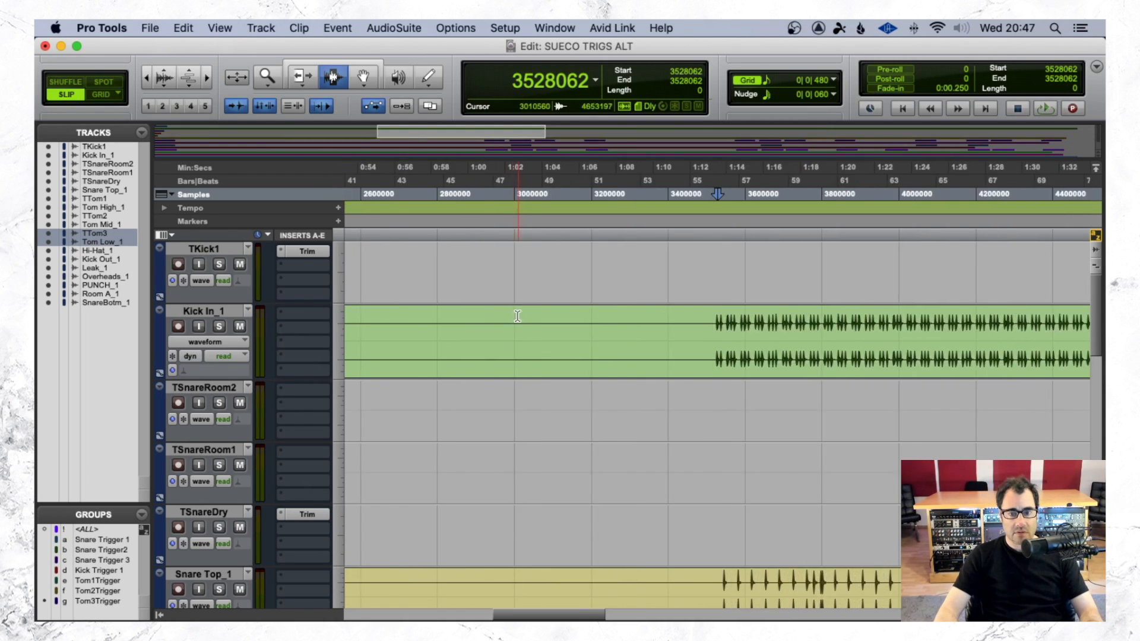
key(super+bracketright)
key(super+bracketright)
key(super+bracketright)
key(super+bracketright)
key(super+bracketright)
key(super+bracketright)
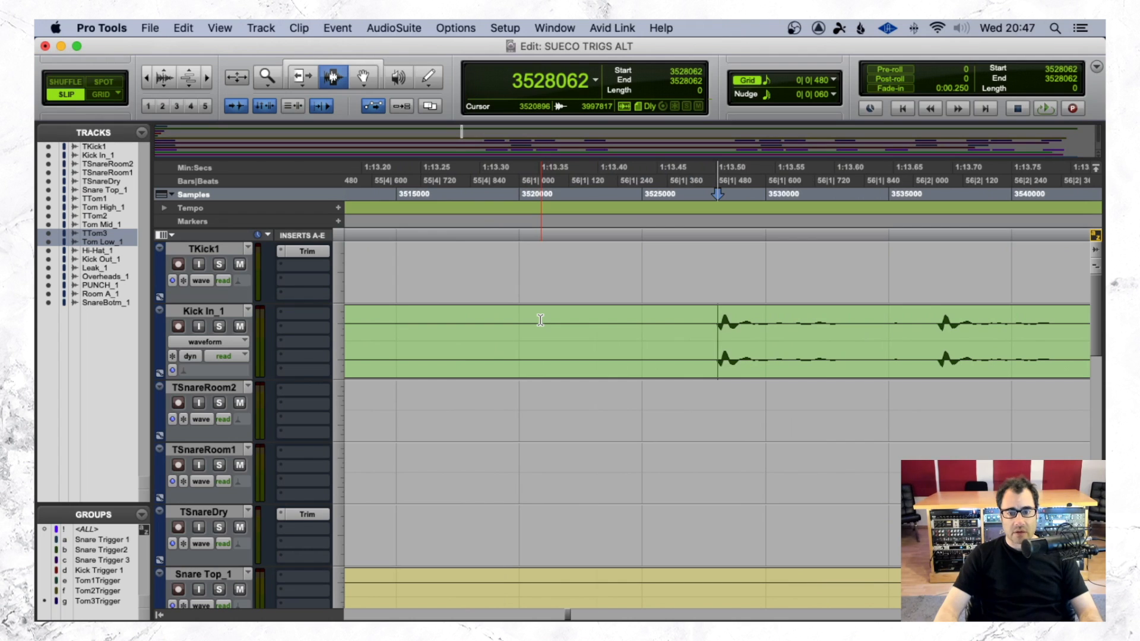
key(super+bracketleft)
key(super+bracketleft)
key(super+bracketleft)
key(super+bracketleft)
key(super+bracketleft)
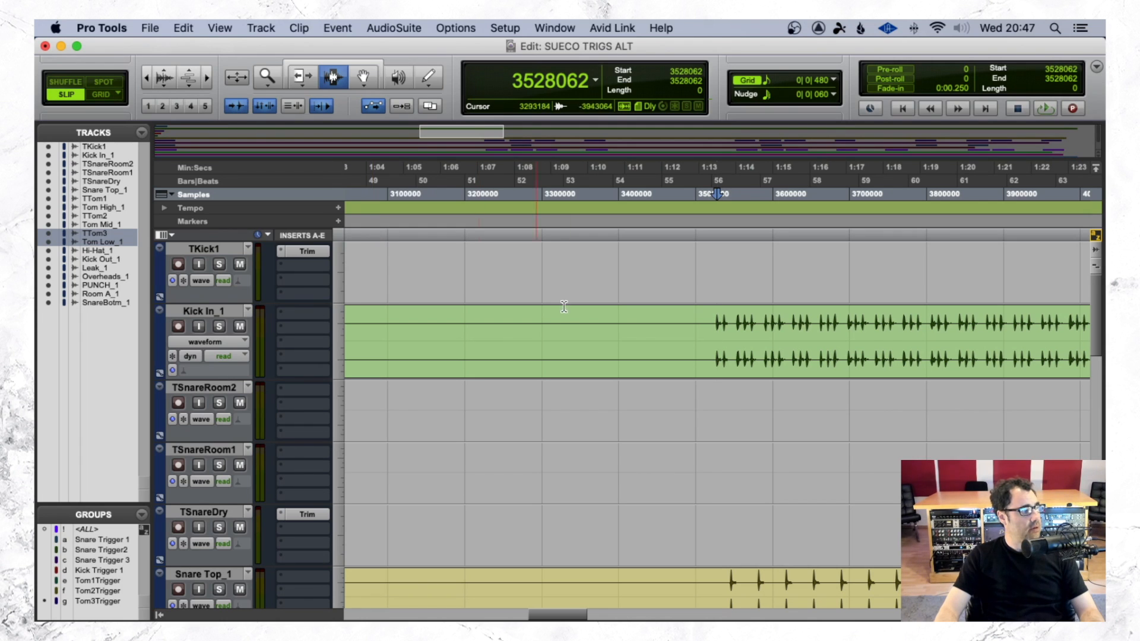
Enlarge the Kick In_1 track and separate its clip at each successive kick transient from bar 56 to bar 60
key(ctrl+Up)
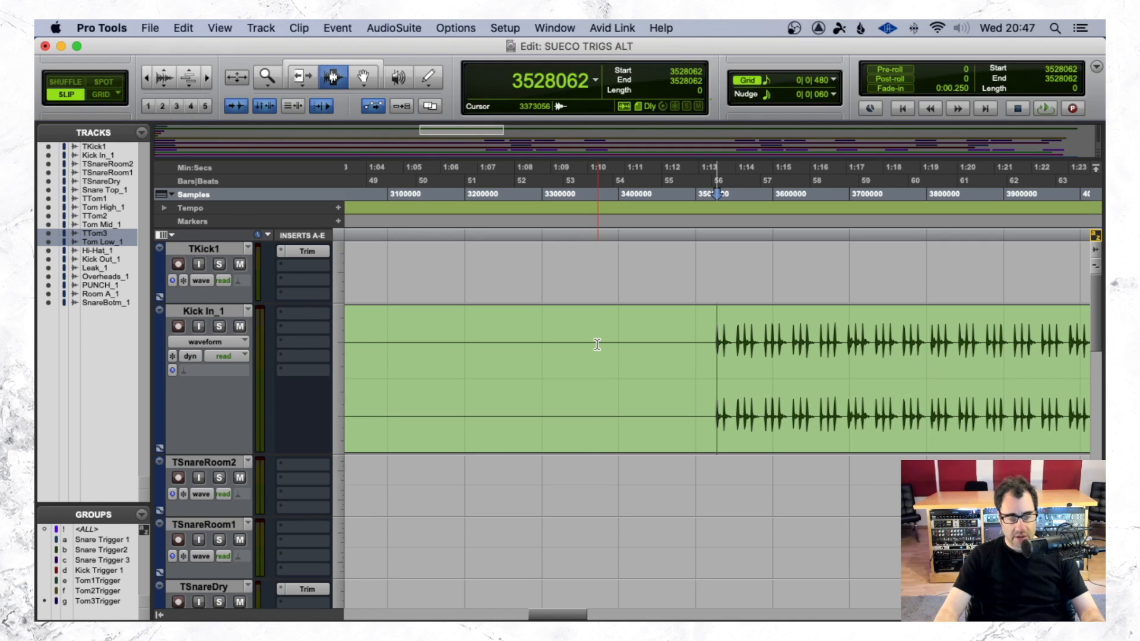
key(super+e)
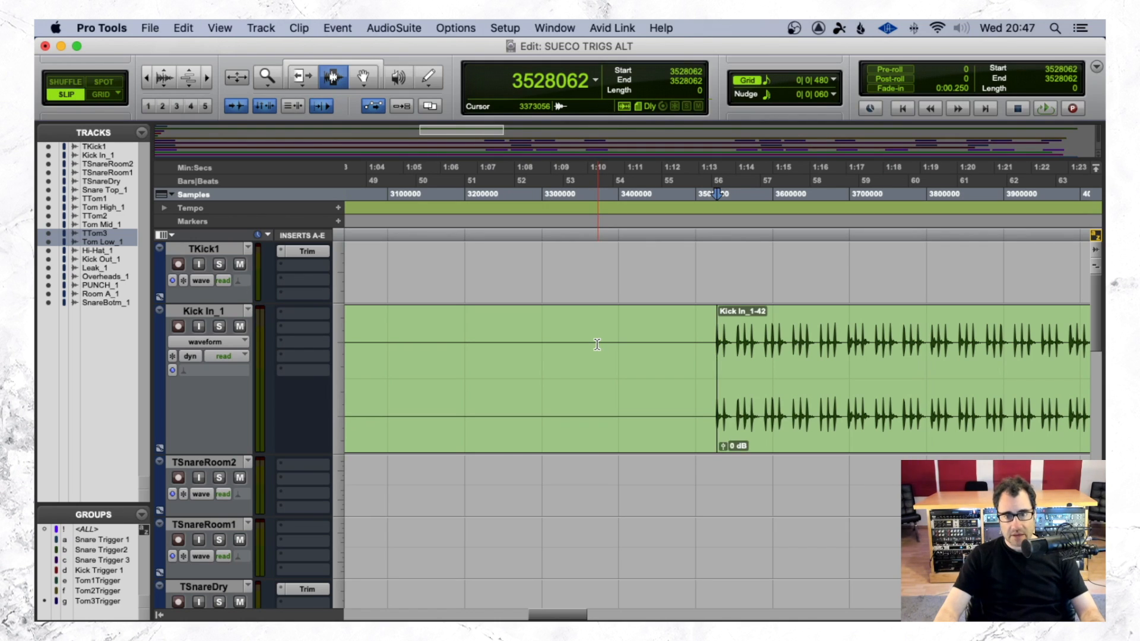
key(Tab)
key(super+e)
key(Tab)
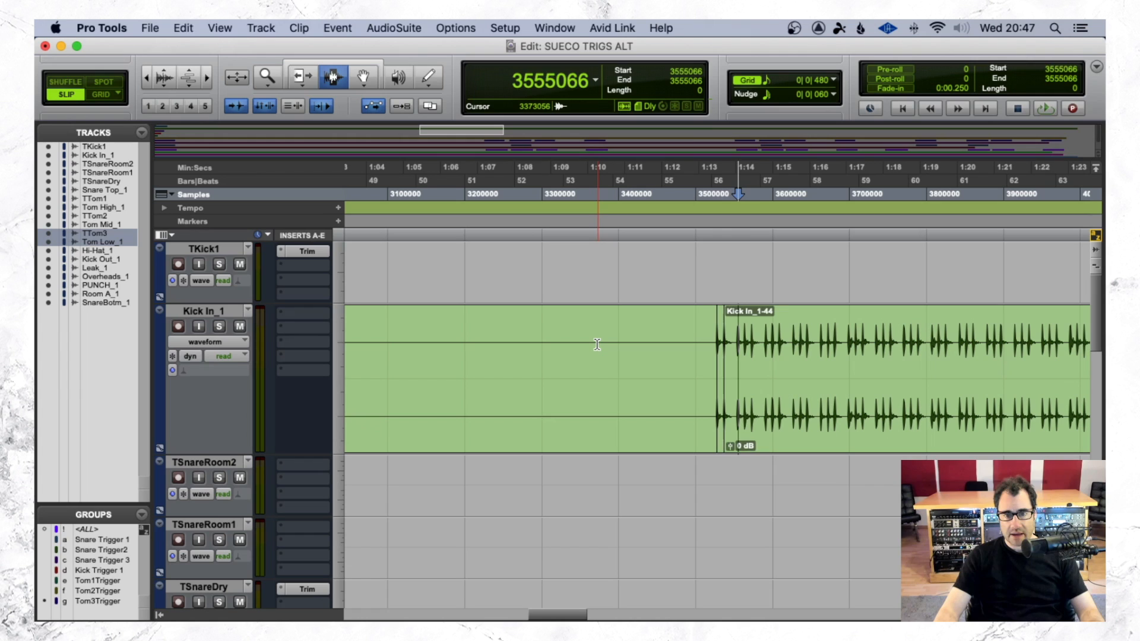
key(Tab)
key(super+e)
key(Tab)
key(super+e)
key(Tab)
key(super+e)
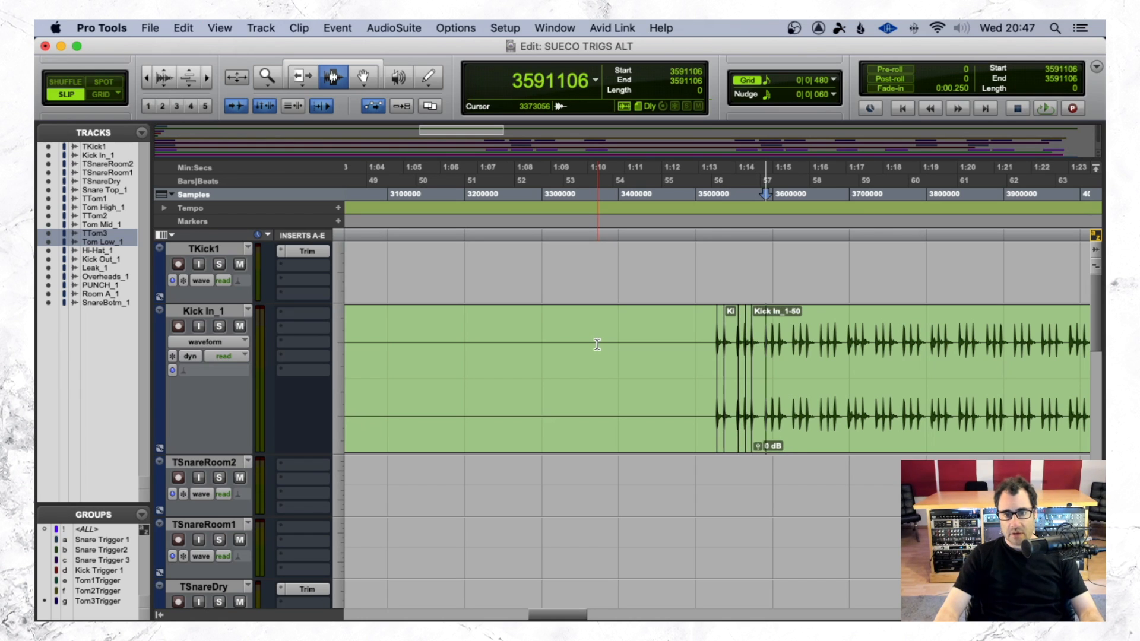
key(super+e)
key(Tab)
key(super+e)
key(Tab)
key(super+e)
key(Tab)
key(Tab)
key(super+e)
key(Tab)
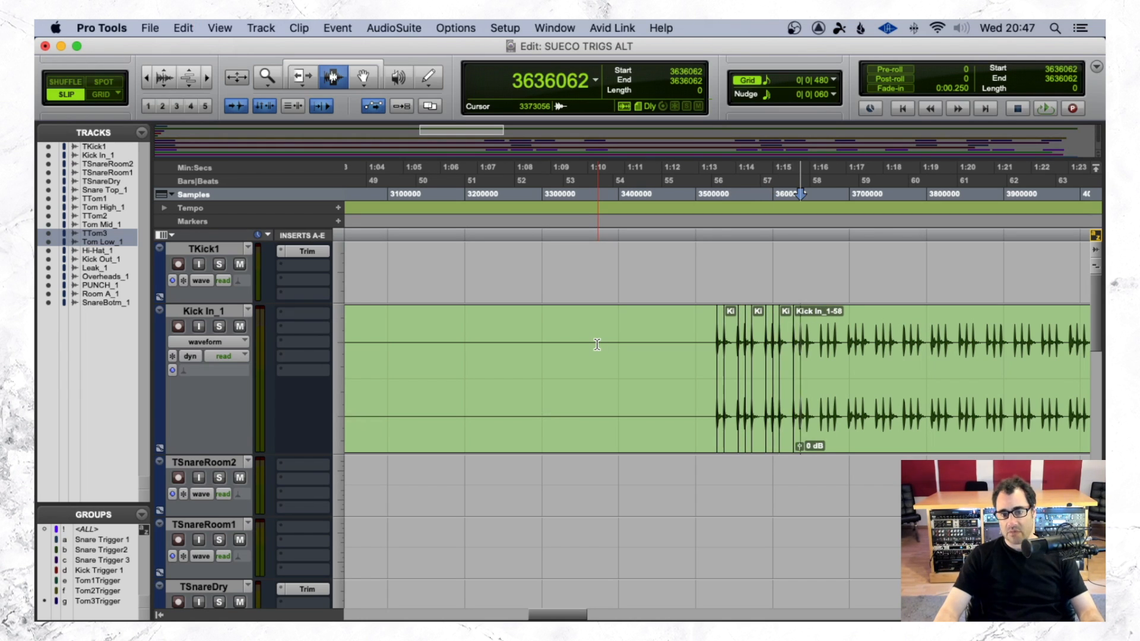
key(super+e)
key(Tab)
key(Tab)
key(Tab)
key(super+e)
key(Tab)
key(super+e)
key(Tab)
key(super+e)
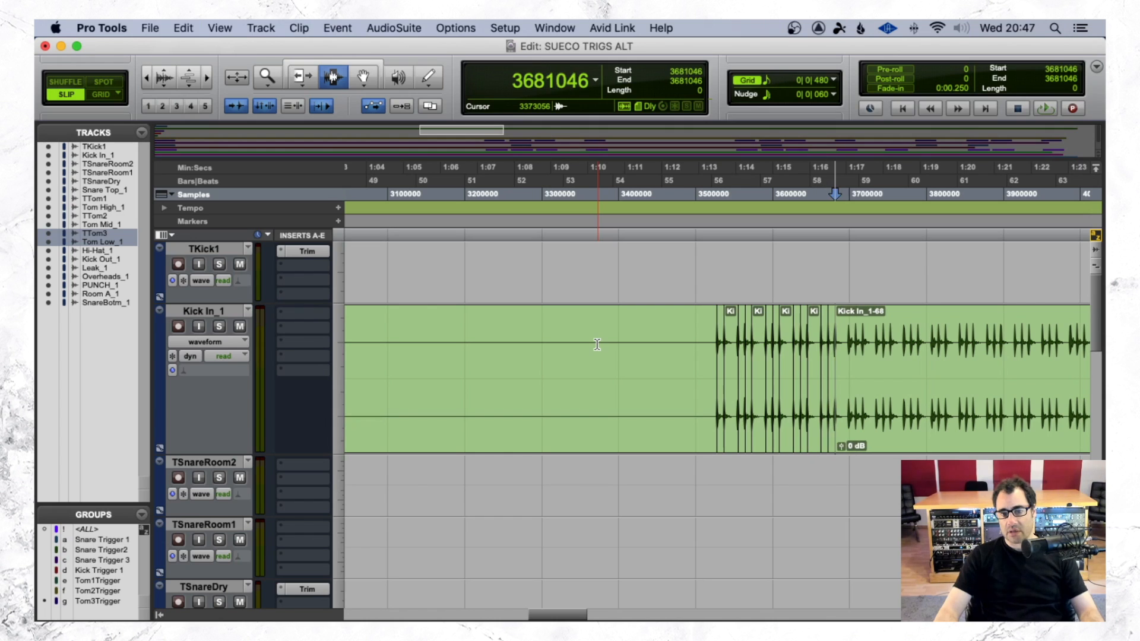
key(Tab)
key(super+e)
key(Tab)
key(super+e)
key(Tab)
key(super+e)
key(Tab)
key(super+e)
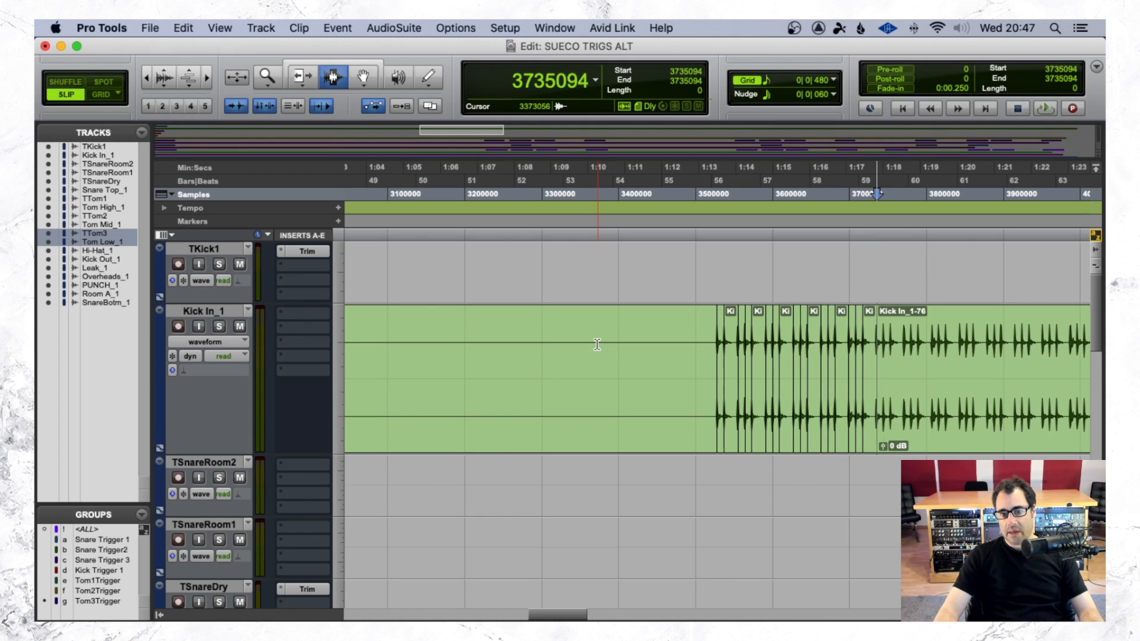
key(Tab)
key(super+e)
key(Tab)
key(super+e)
key(Tab)
key(super+e)
key(Tab)
key(super+e)
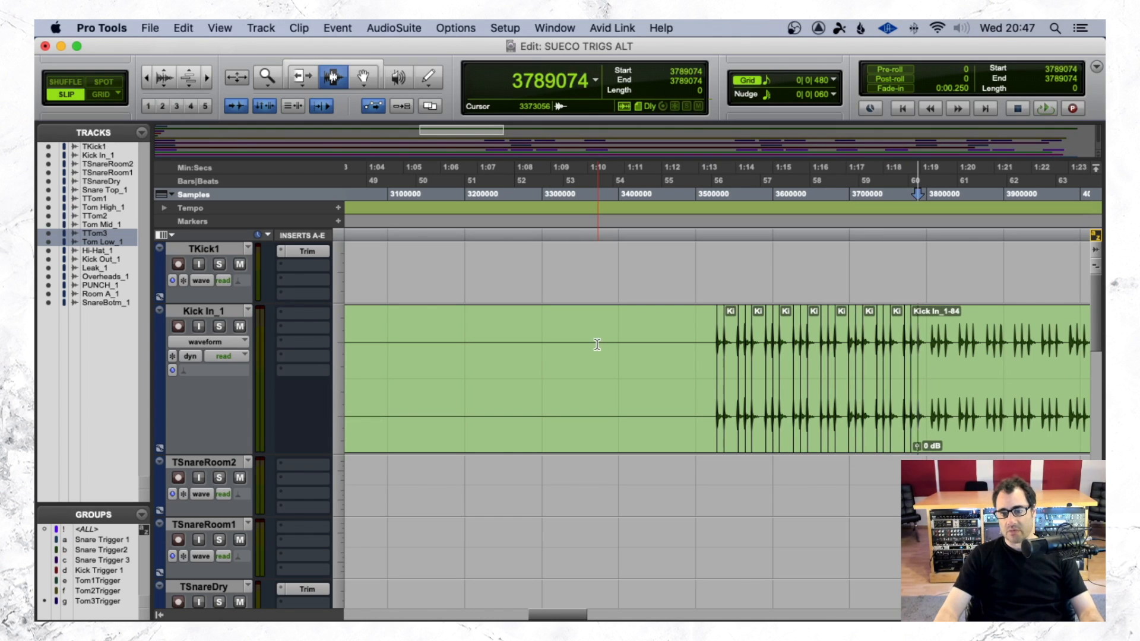
key(Tab)
key(super+e)
Return to the first kick cut on Kick In_1 and examine closely where it meets the waveform's start
click(692, 361)
key(Tab)
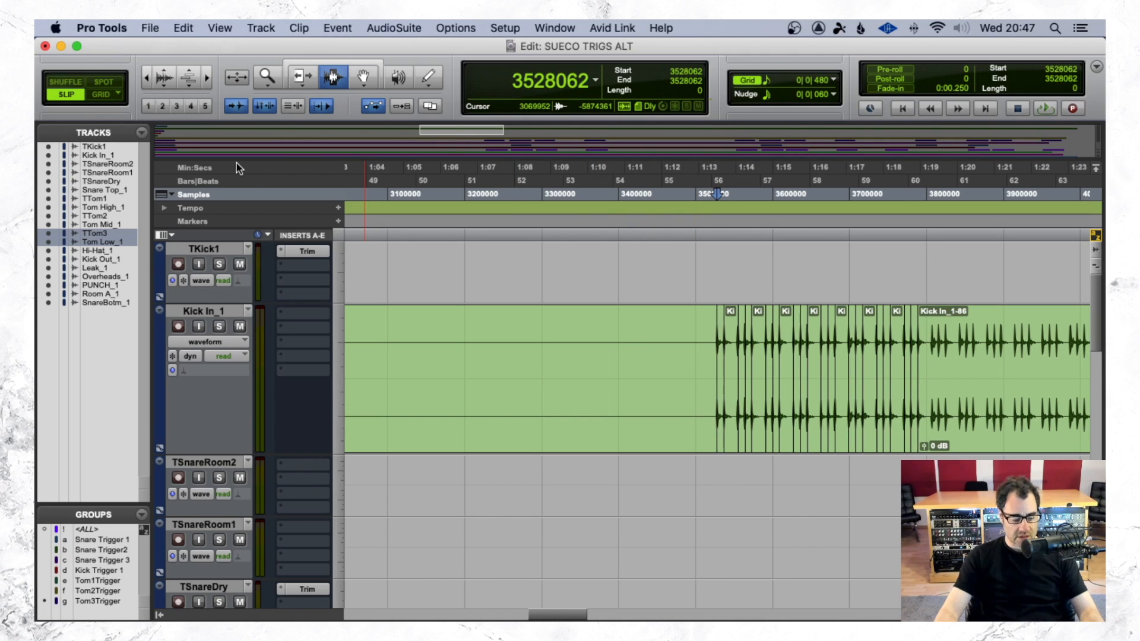
key(5)
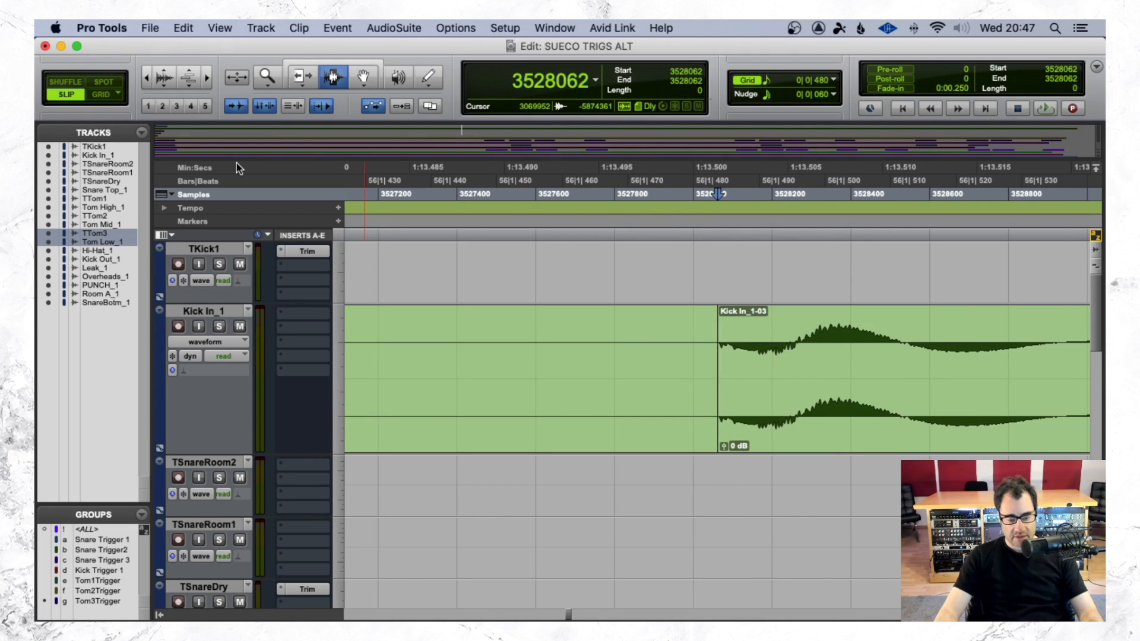
key(super+bracketright)
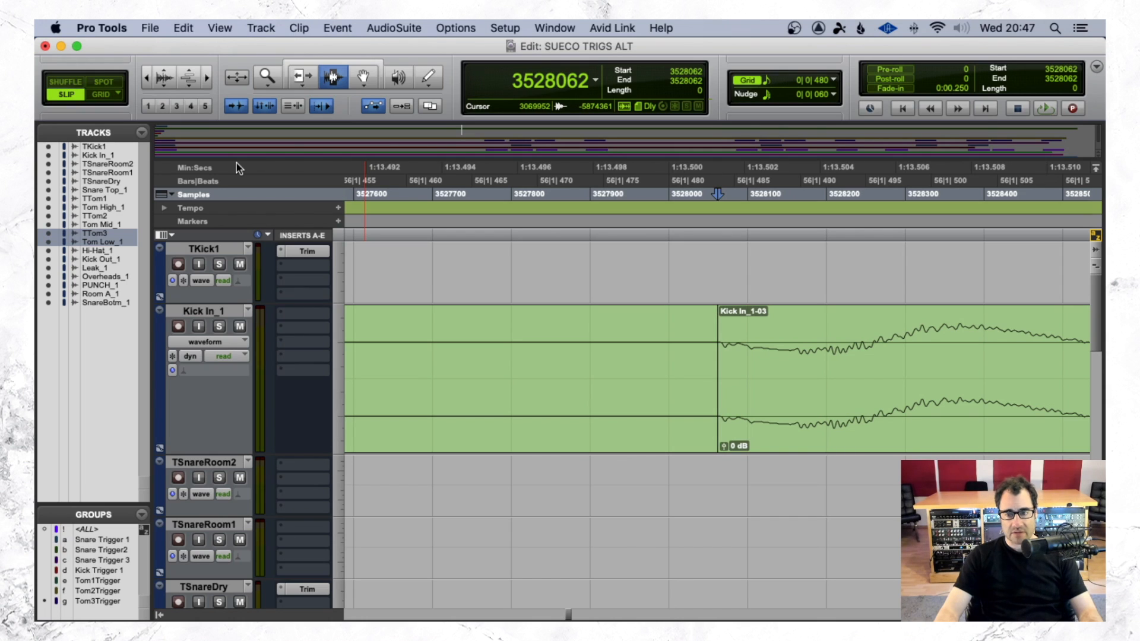
key(super+bracketleft)
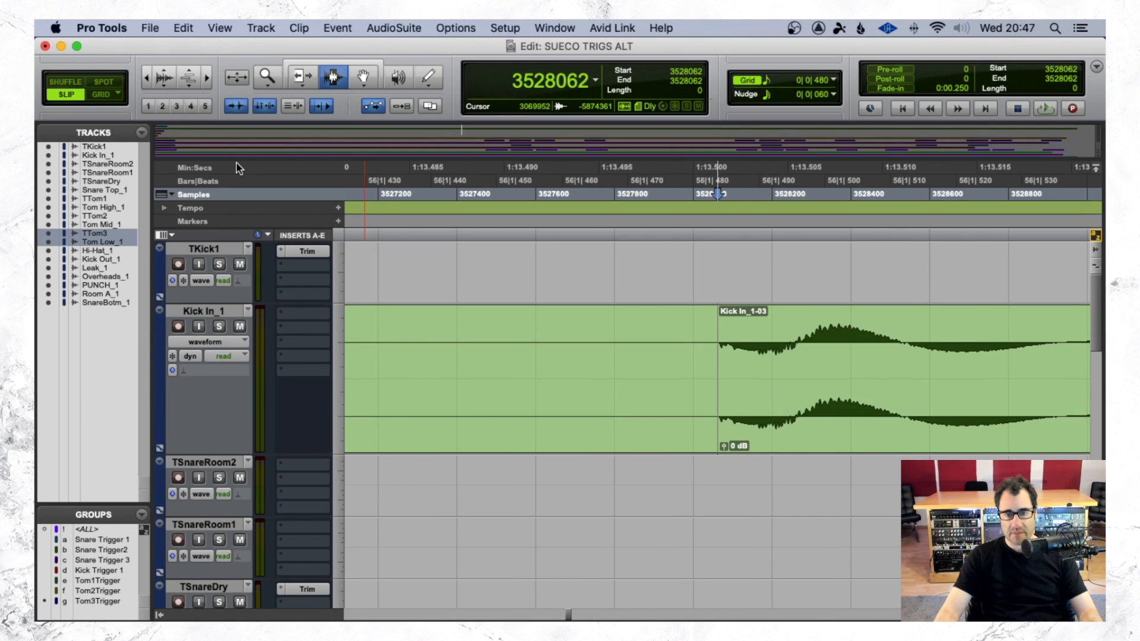
Disable Tab to Transients and step through the following clip boundaries on Kick In_1 to check the cuts
click(235, 105)
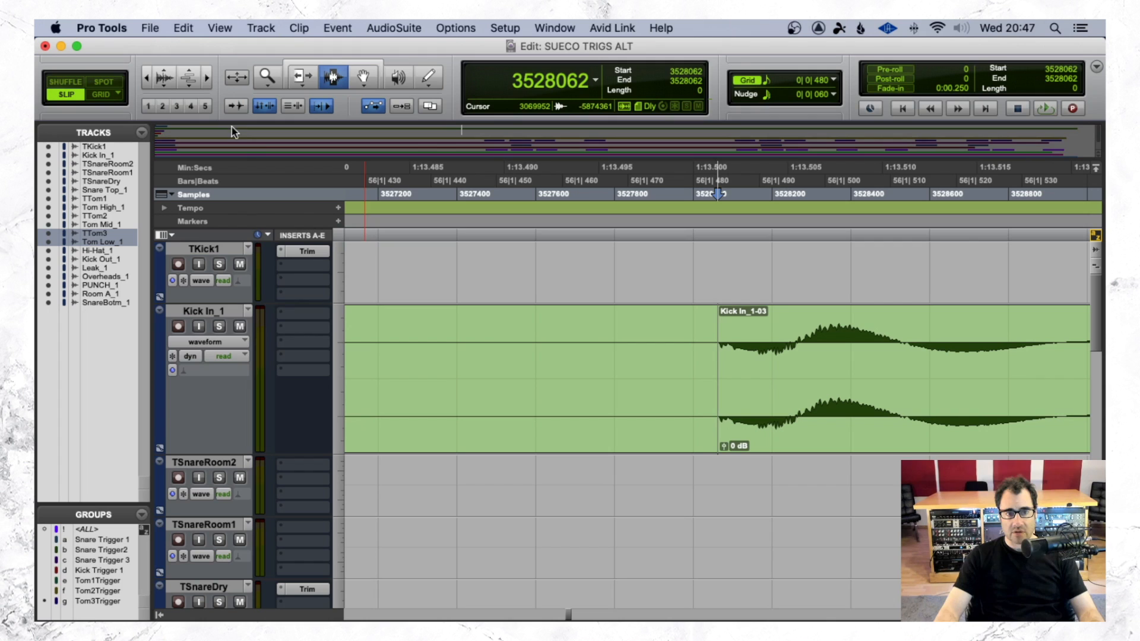
key(Tab)
key(Tab)
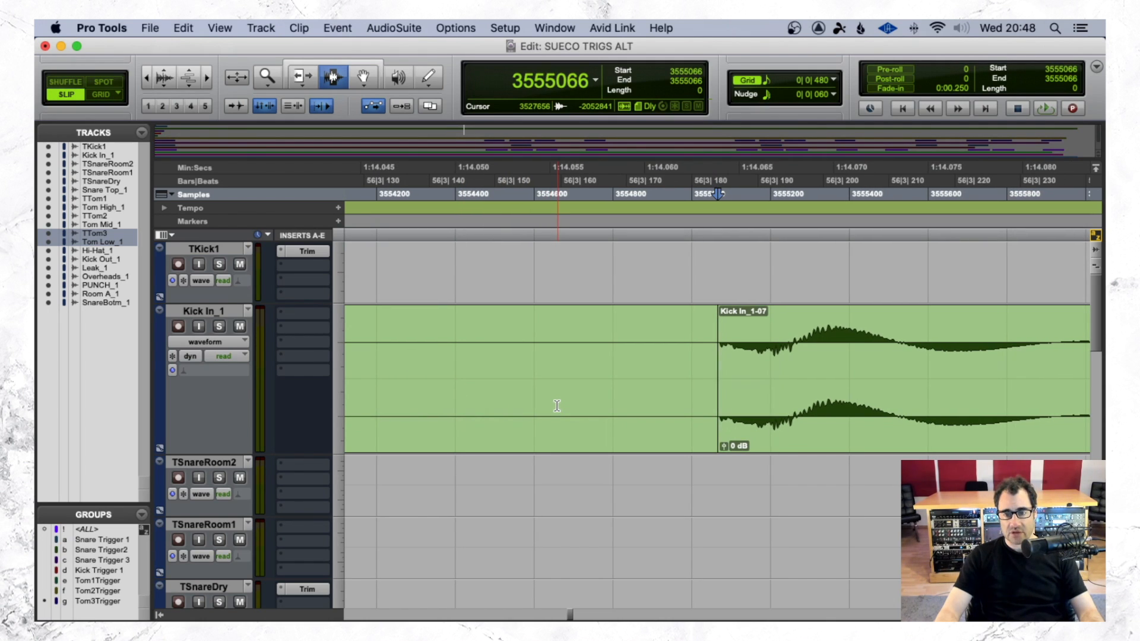
key(Tab)
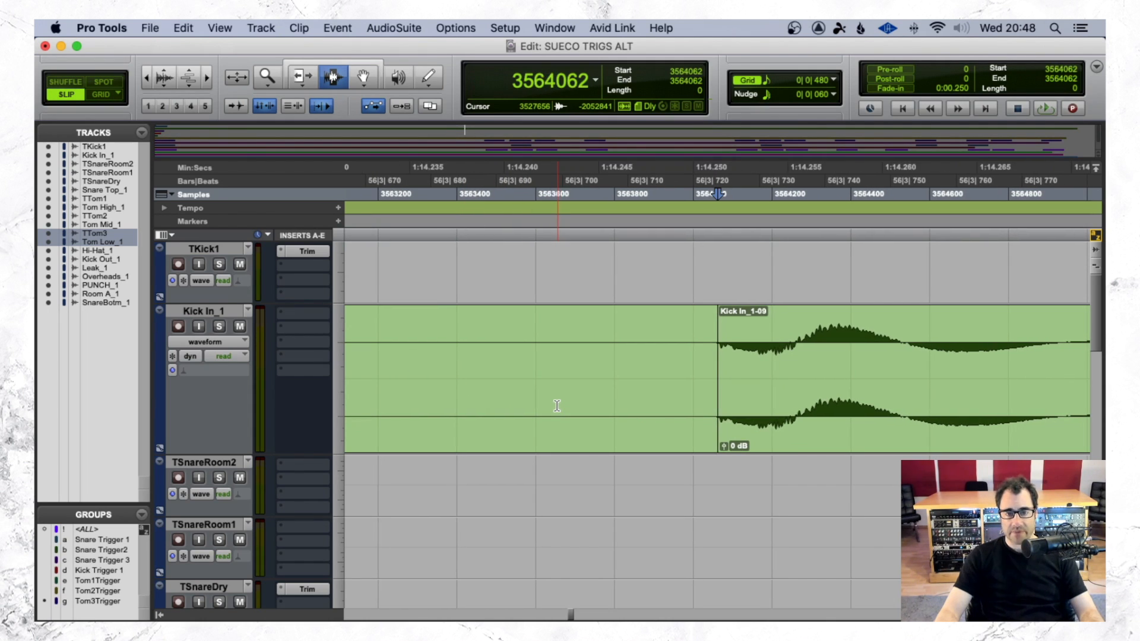
click(687, 374)
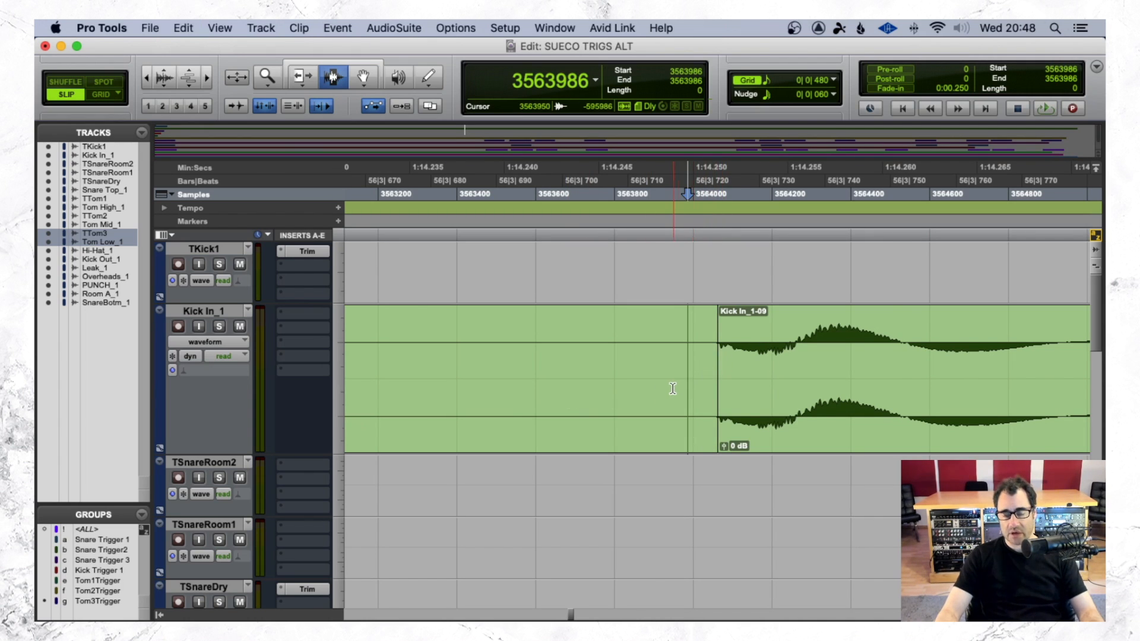
Cut the kick sample clip from the start of TKick1 and paste it just before the first kick hit, at sample 3514368
key(r)
key(r)
key(r)
key(r)
key(r)
key(r)
key(r)
key(r)
key(r)
key(r)
key(r)
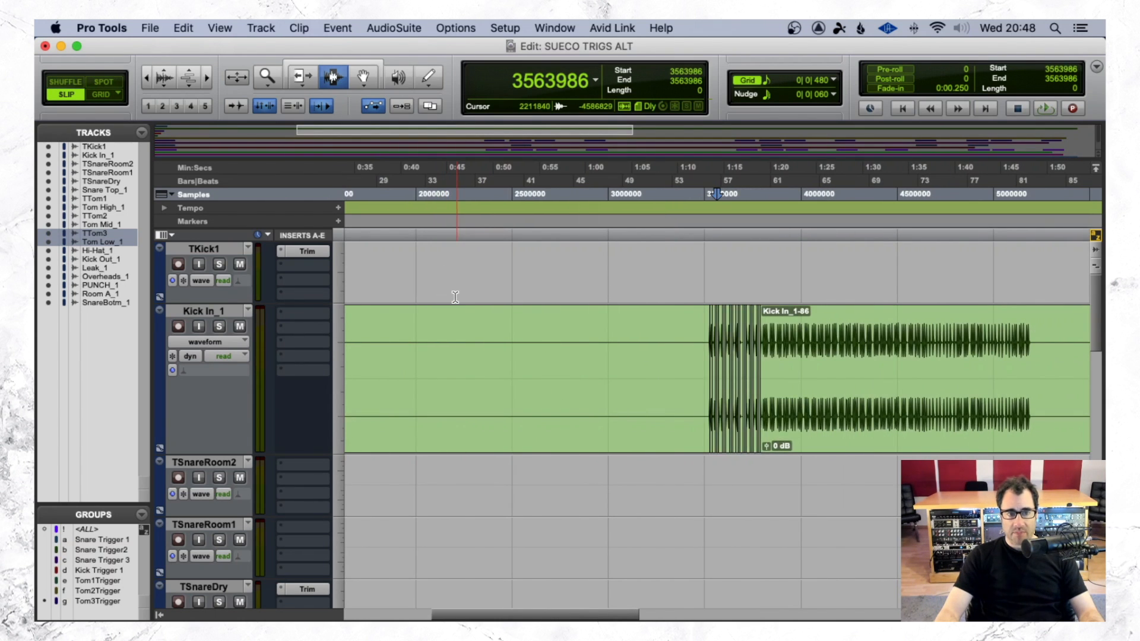
click(423, 274)
key(Return)
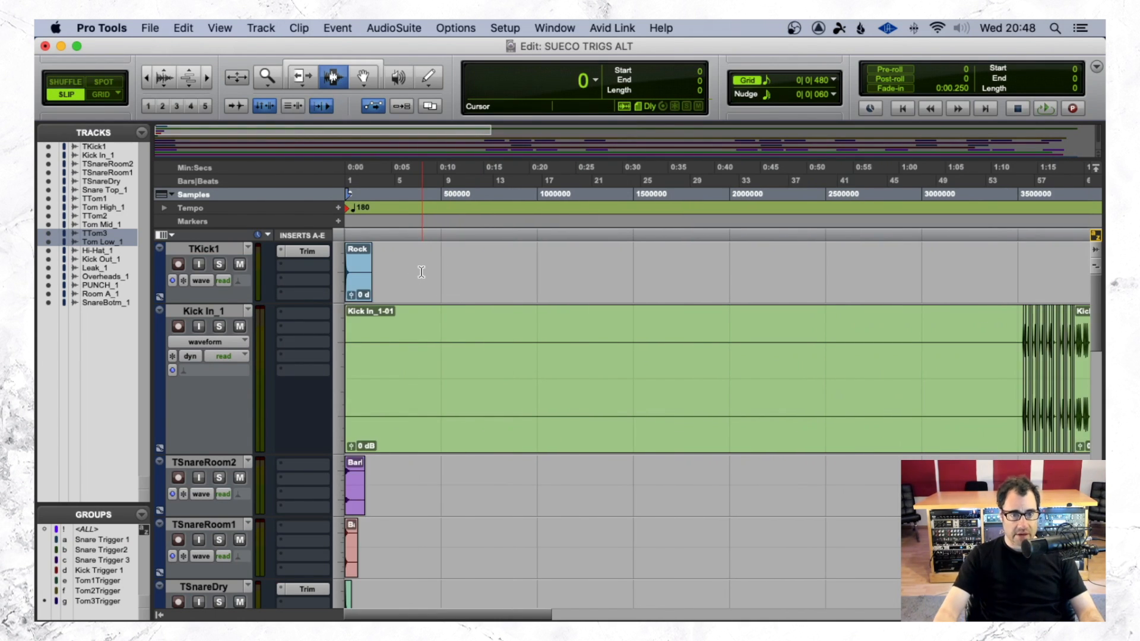
click(395, 274)
double_click(360, 278)
key(Delete)
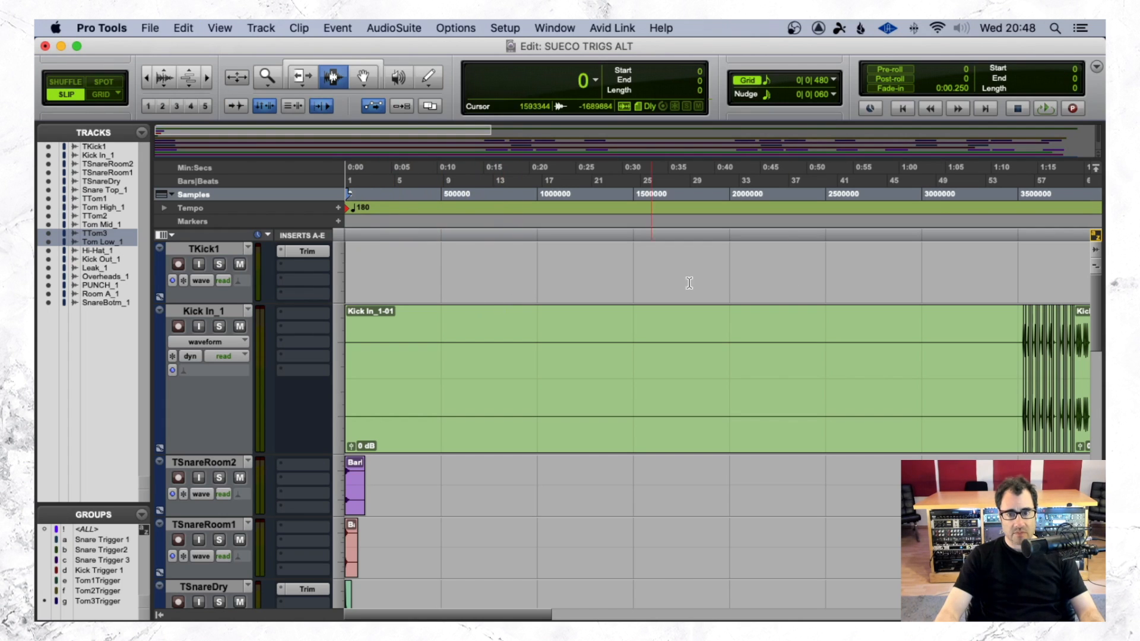
click(1019, 280)
key(ctrl+v)
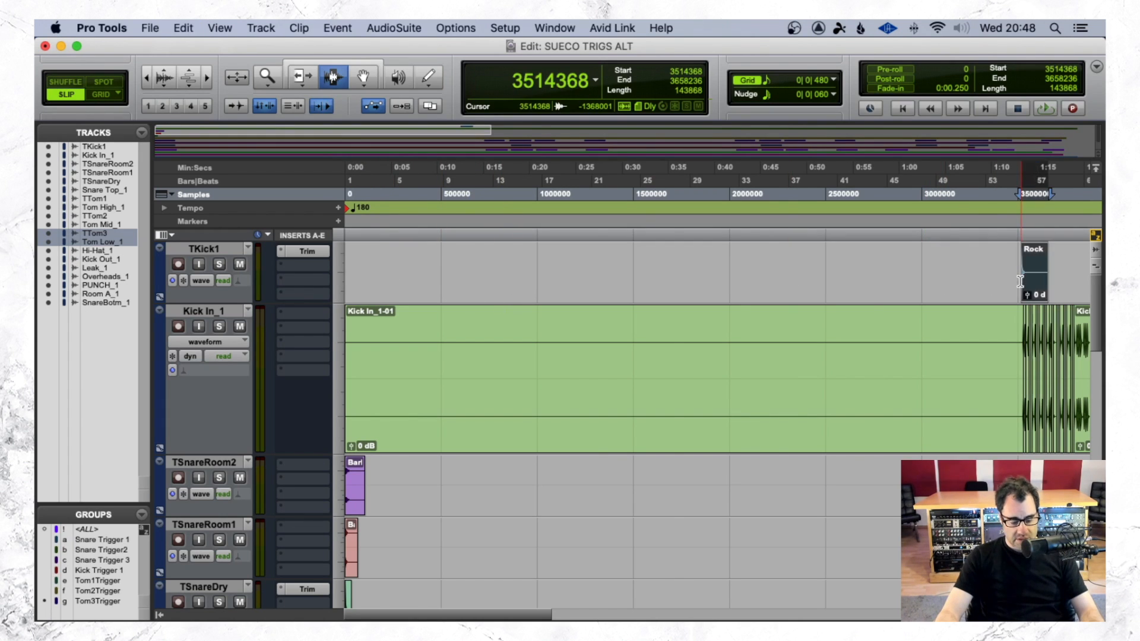
Enlarge the TKick1 track and audition the pasted kick sample in solo
key(t)
key(t)
key(ctrl+Up)
key(ctrl+Up)
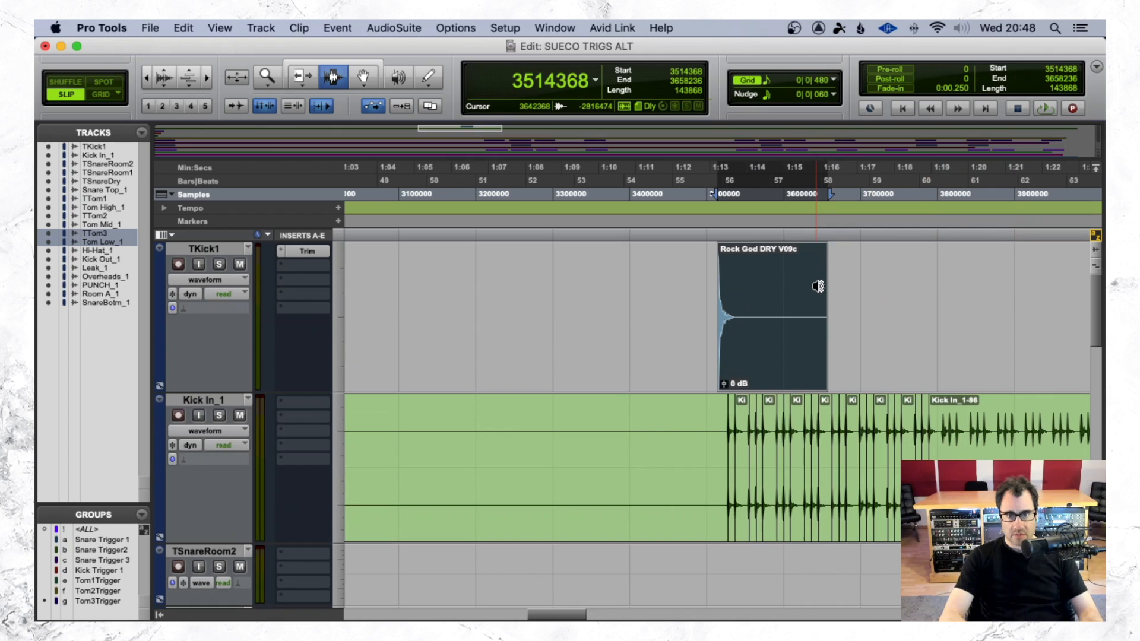
click(613, 301)
key(Tab)
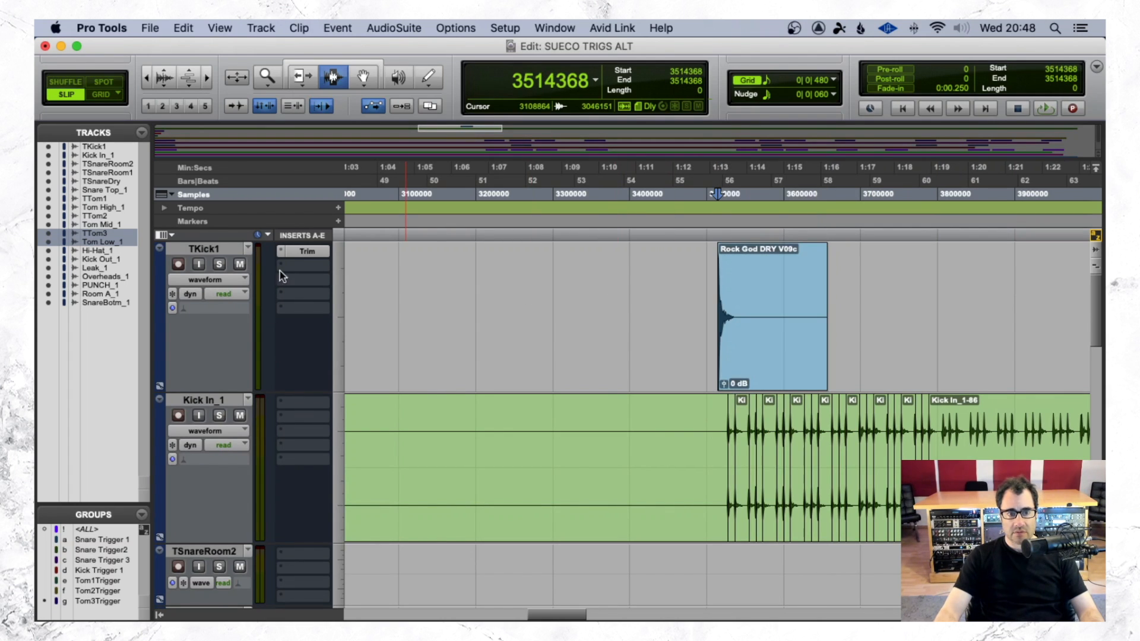
click(216, 265)
key(space)
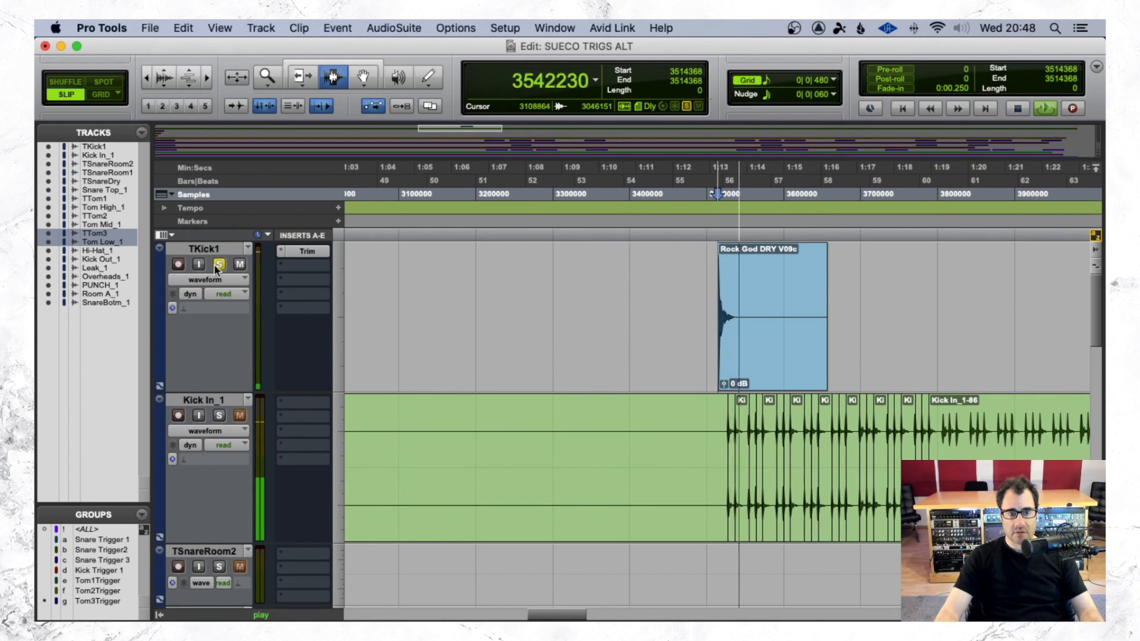
key(space)
click(214, 264)
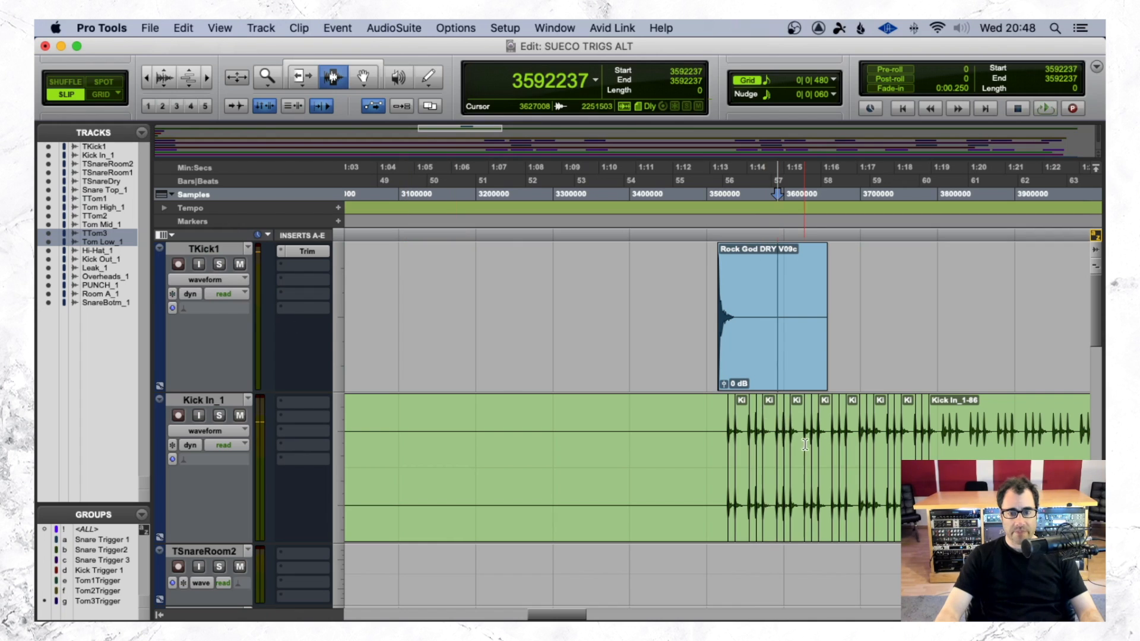
Using the Grabber, select the first separated kick hit on Kick In_1 and snap the TKick1 sample's start to sample 3528062
click(720, 436)
key(F8)
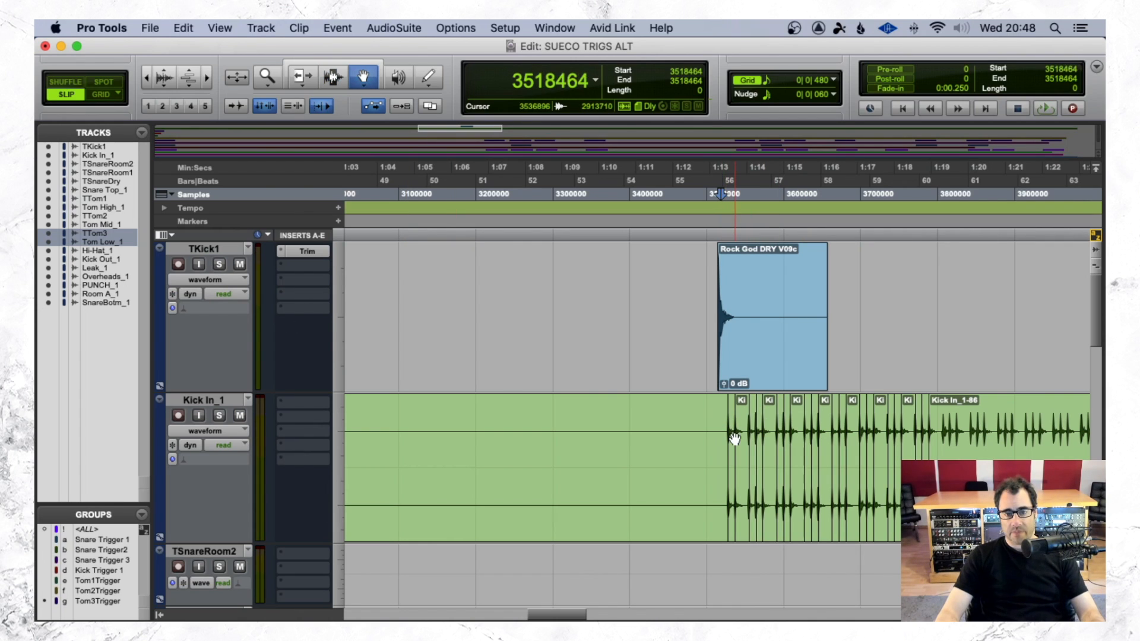
click(734, 438)
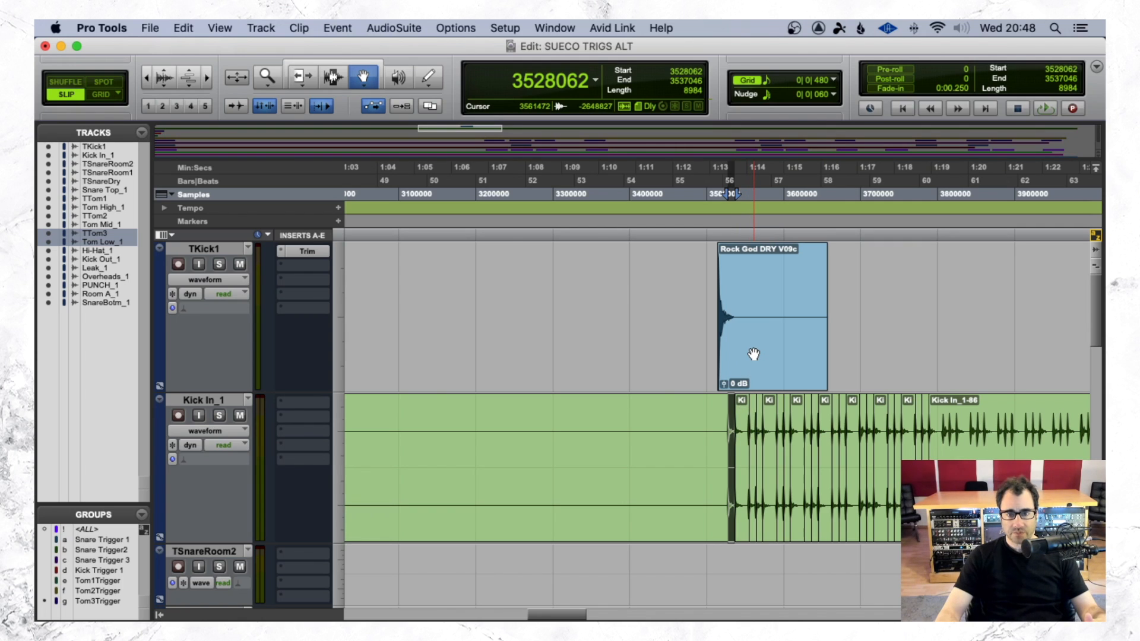
drag(753, 355, 753, 354)
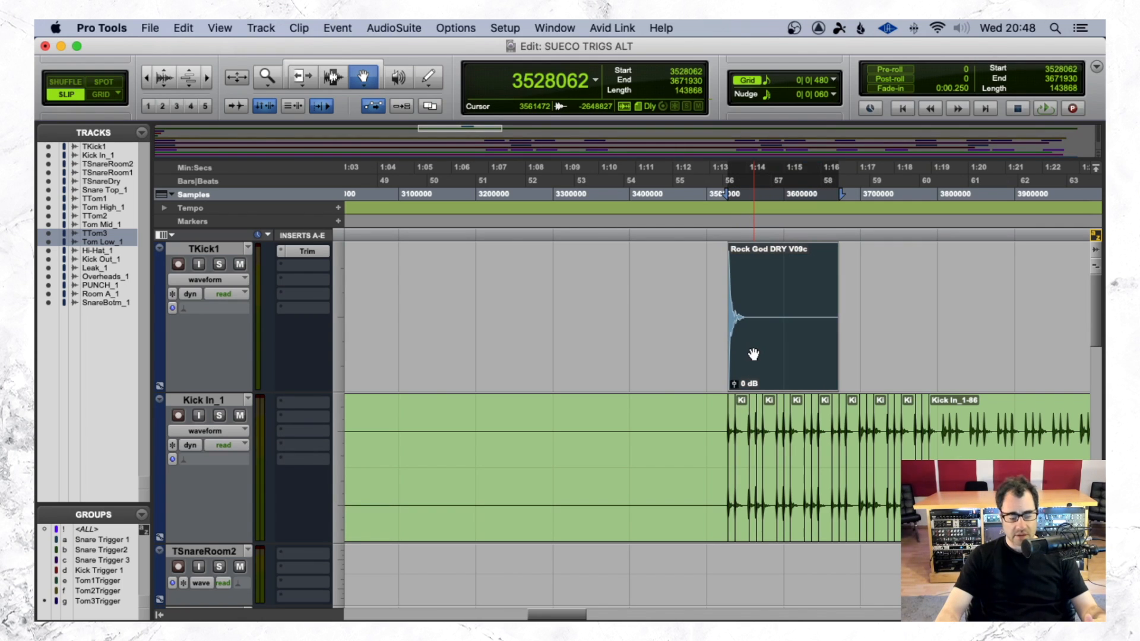
Examine at sample level how the TKick1 sample's start aligns with the first Kick In_1 hit
key(t)
key(t)
key(t)
key(t)
key(t)
key(t)
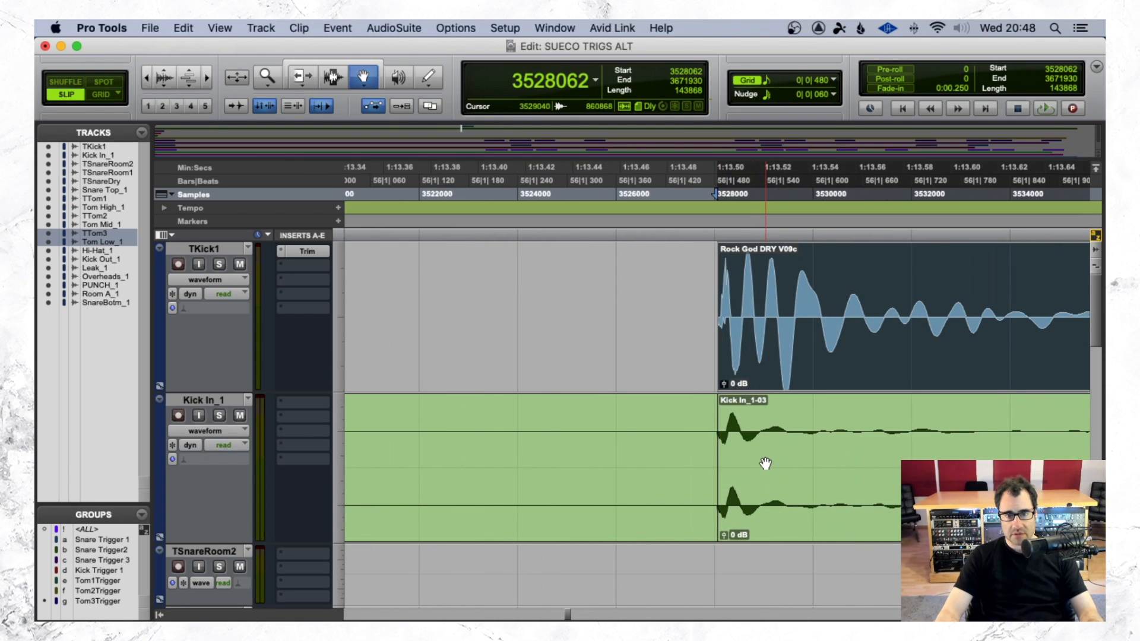
key(t)
key(t)
key(t)
key(t)
key(t)
key(t)
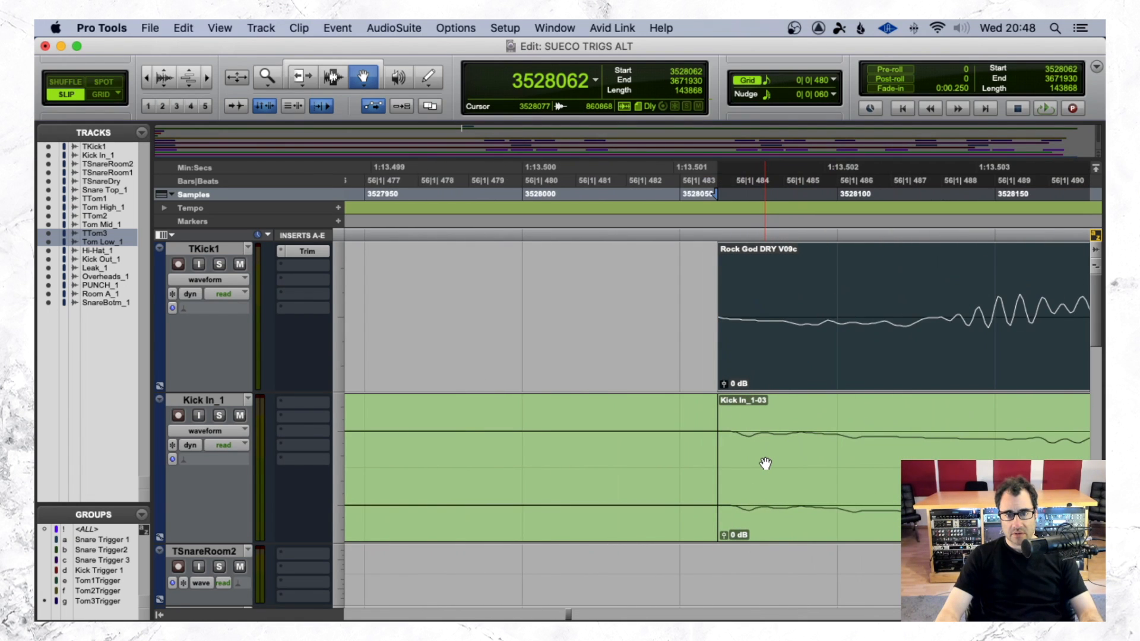
key(r)
key(r)
key(r)
key(r)
key(r)
key(r)
key(r)
key(r)
key(r)
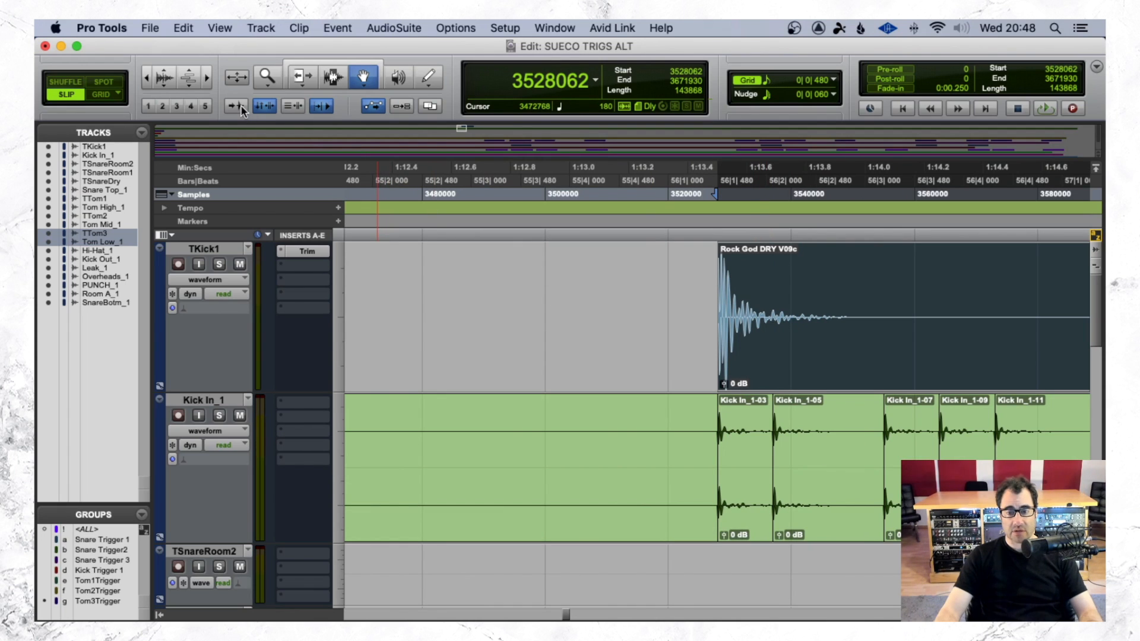
Using the Selector, move the edit cursor to the second Kick In_1 hit and paste the kick sample on TKick1 at sample 3537046
key(r)
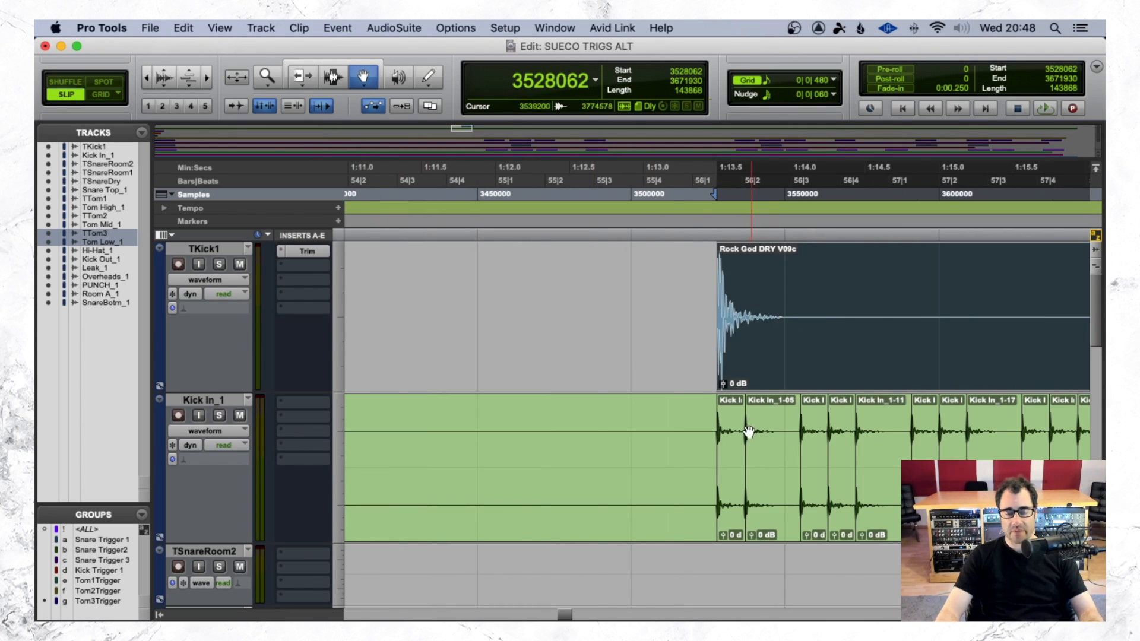
key(r)
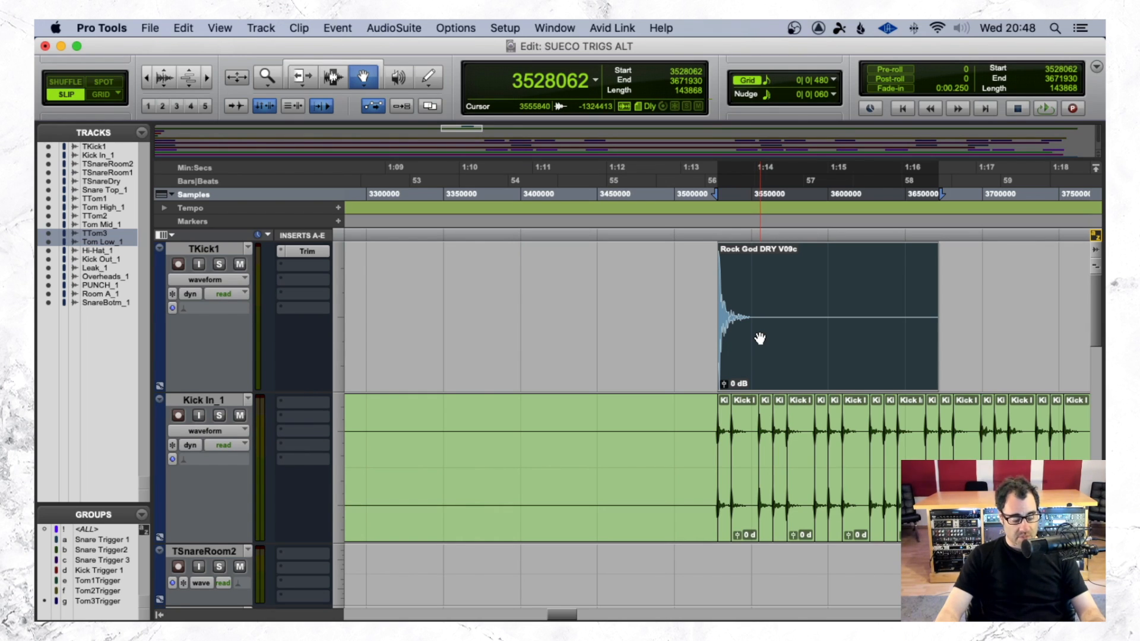
key(F7)
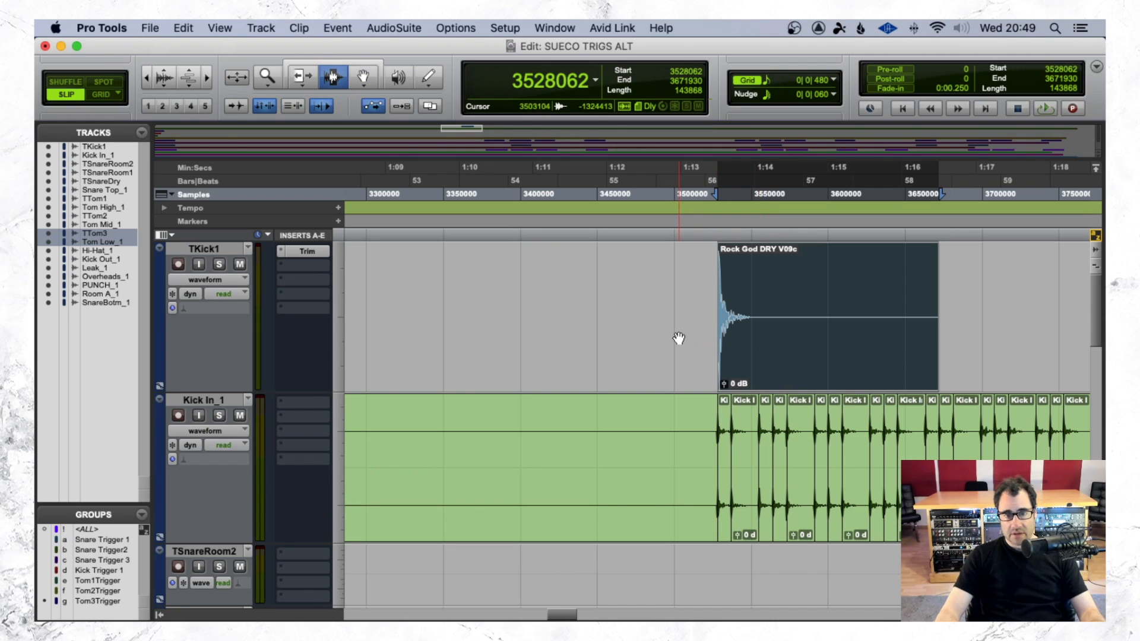
click(672, 337)
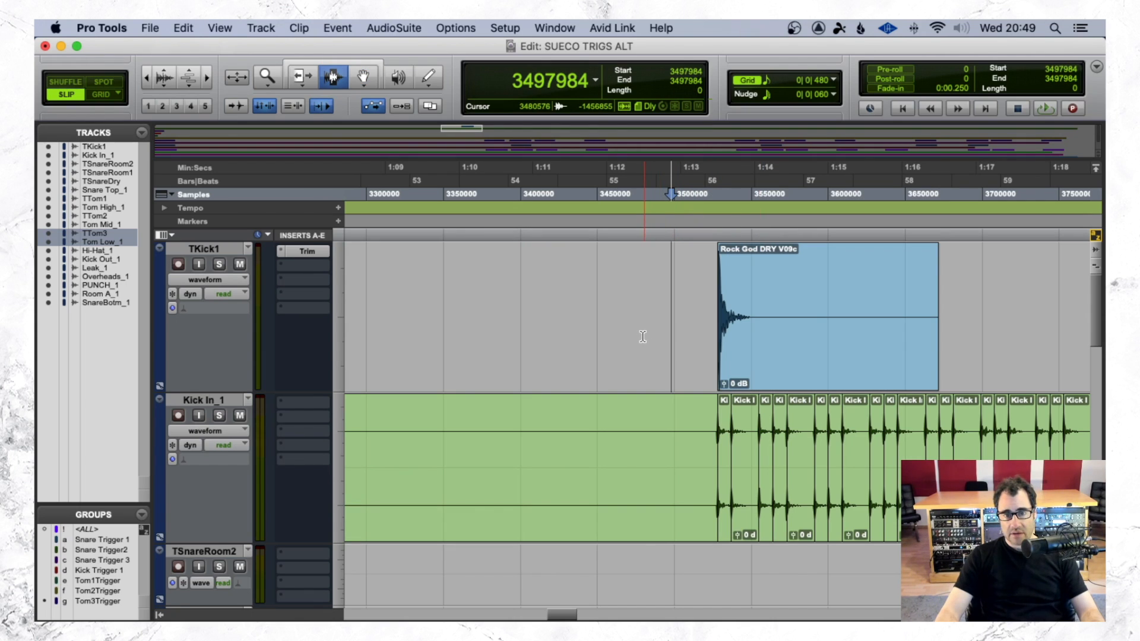
key(Tab)
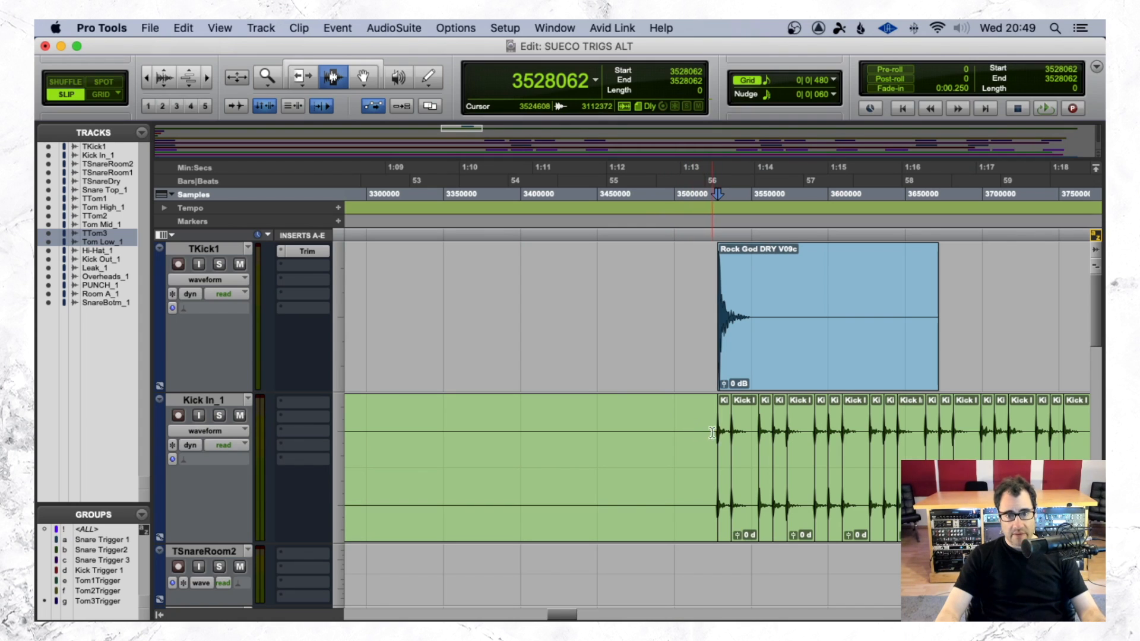
click(680, 328)
key(Tab)
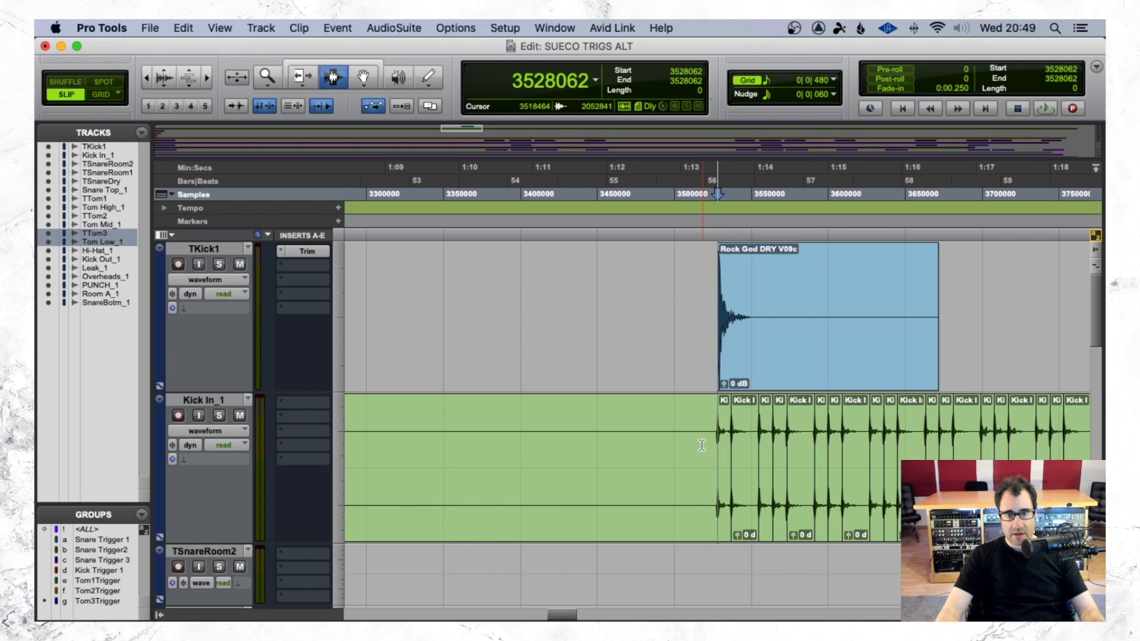
key(Tab)
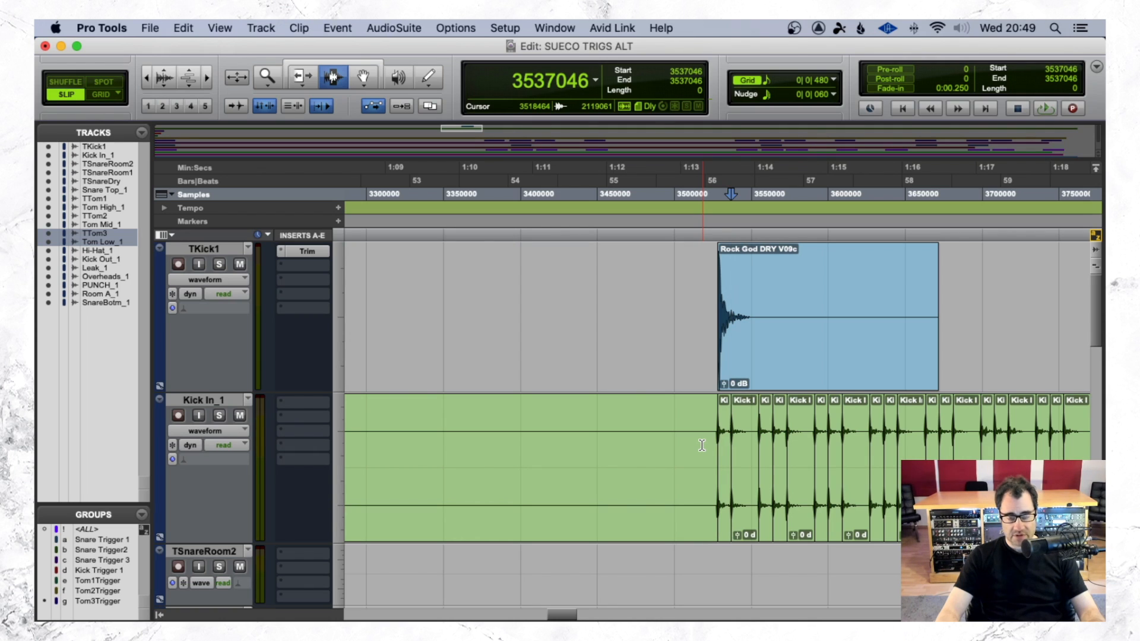
key(shift+Tab)
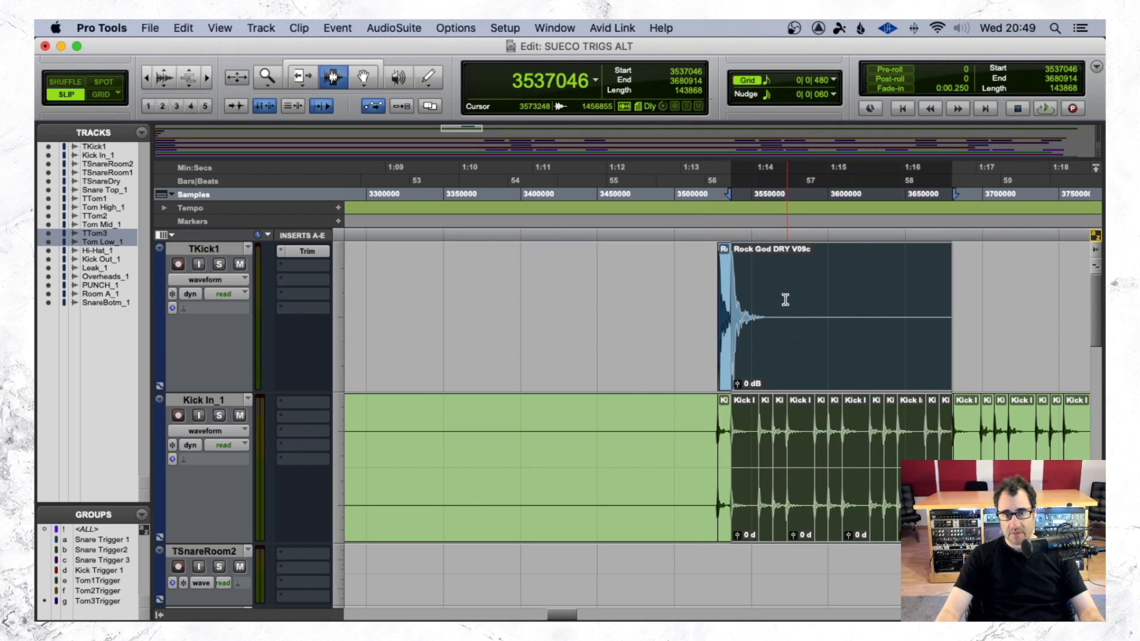
Paste the kick sample on TKick1 at the third through seventh Kick In_1 hits, from sample 3555066 to 3600086
click(772, 349)
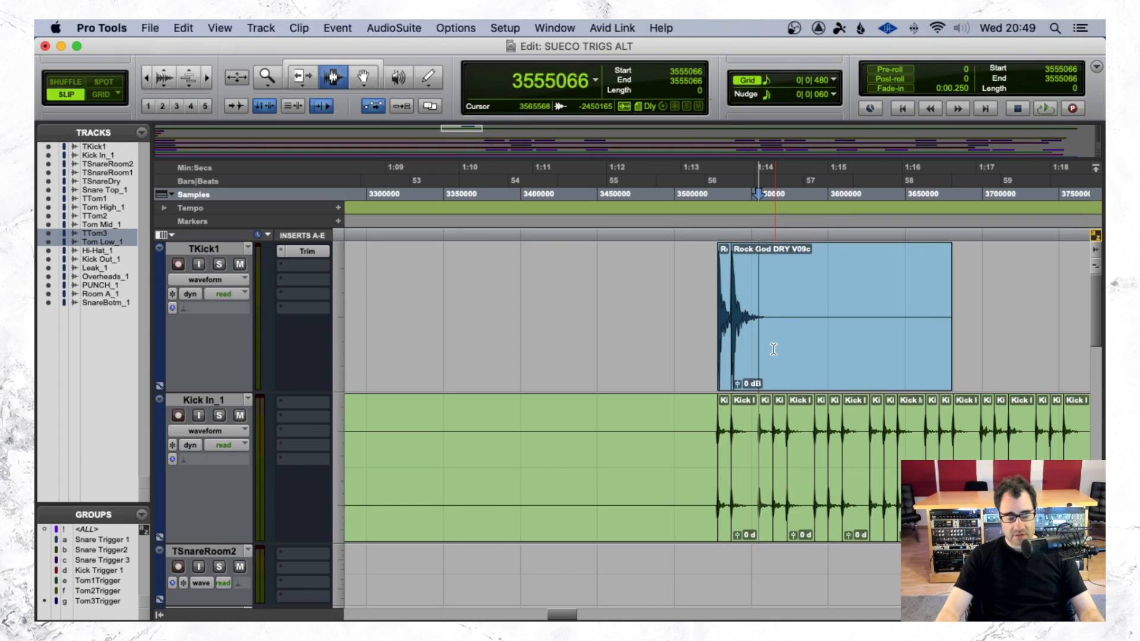
key(super+v)
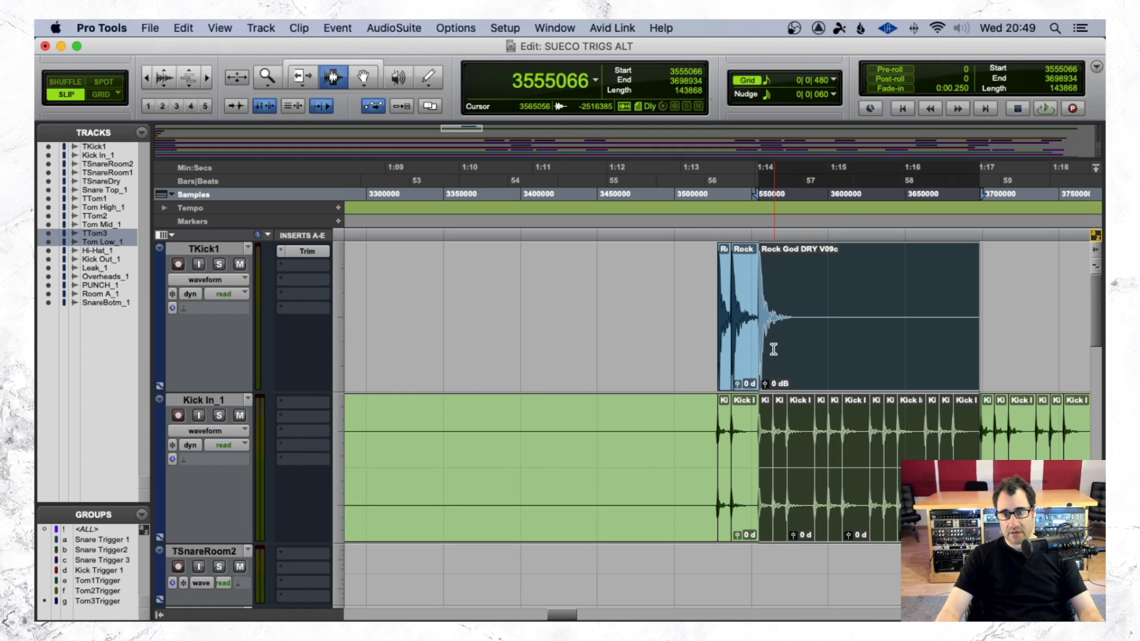
click(773, 349)
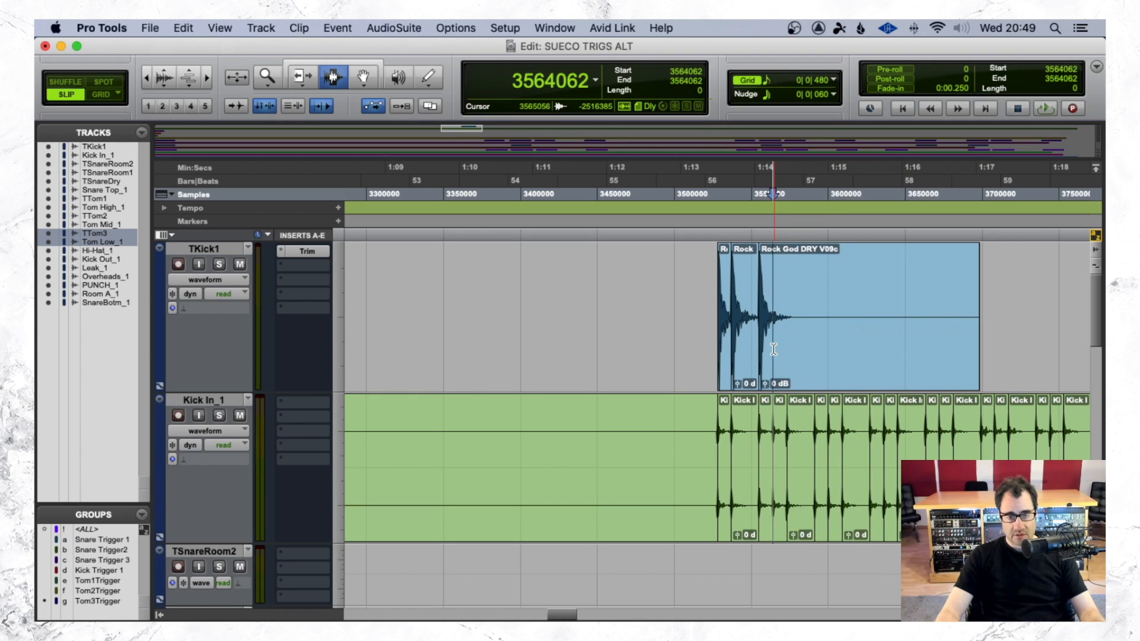
key(super+v)
click(773, 349)
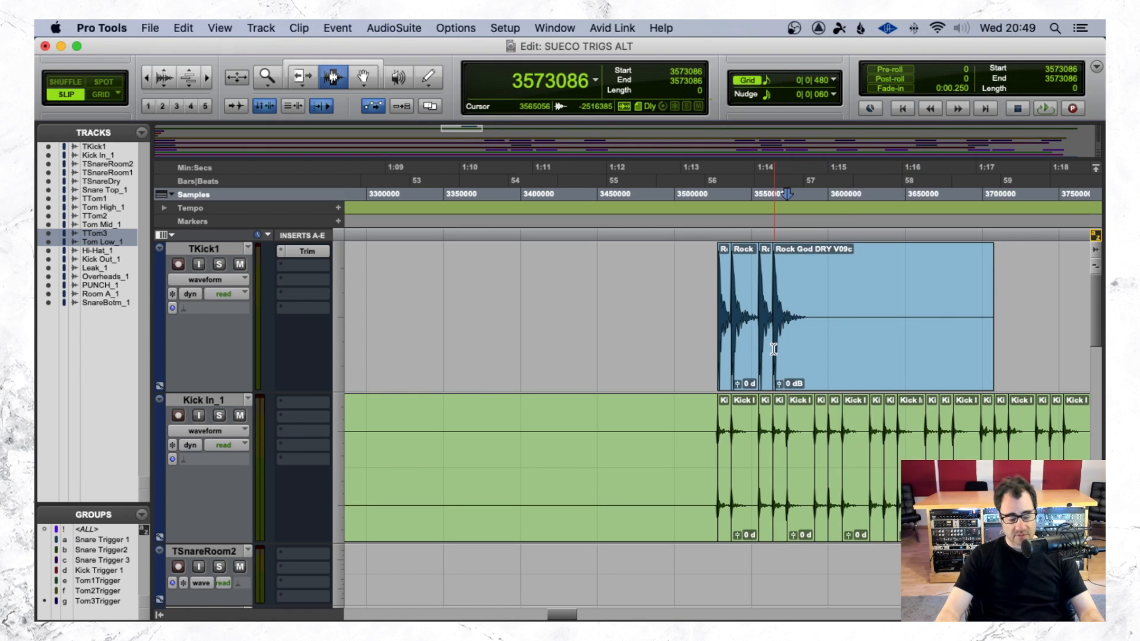
key(super+v)
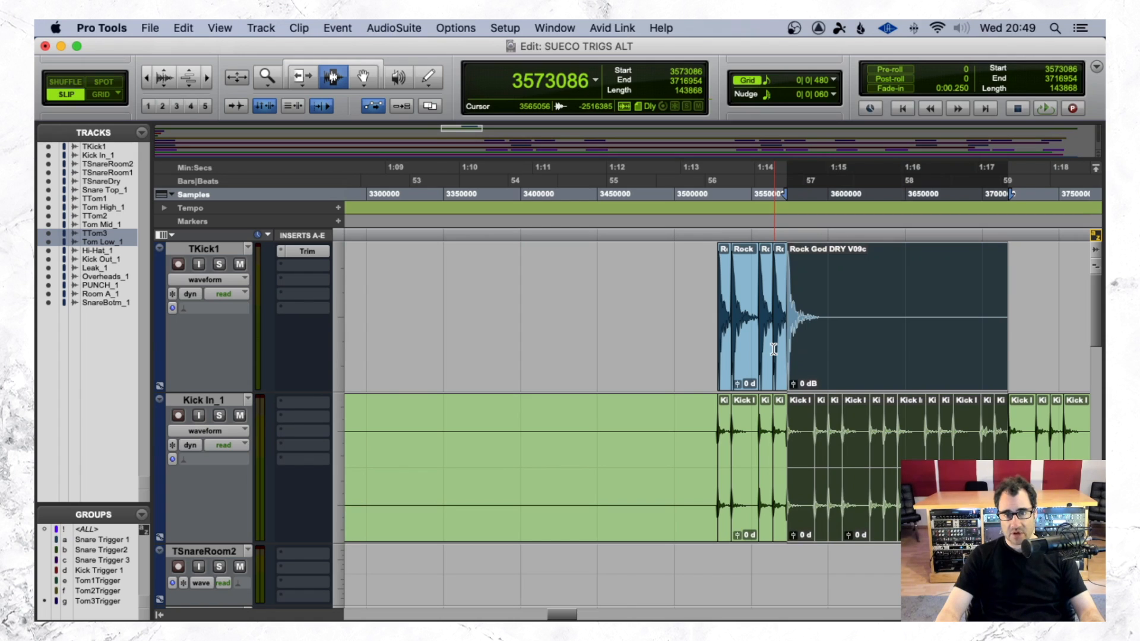
key(Tab)
key(super+v)
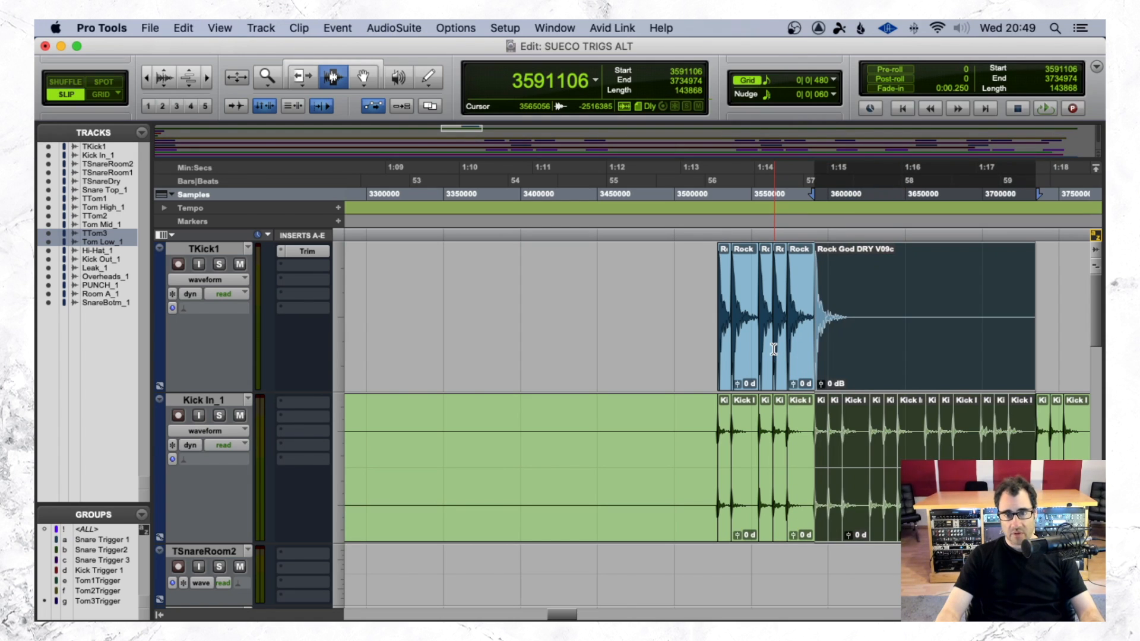
key(Tab)
key(super+v)
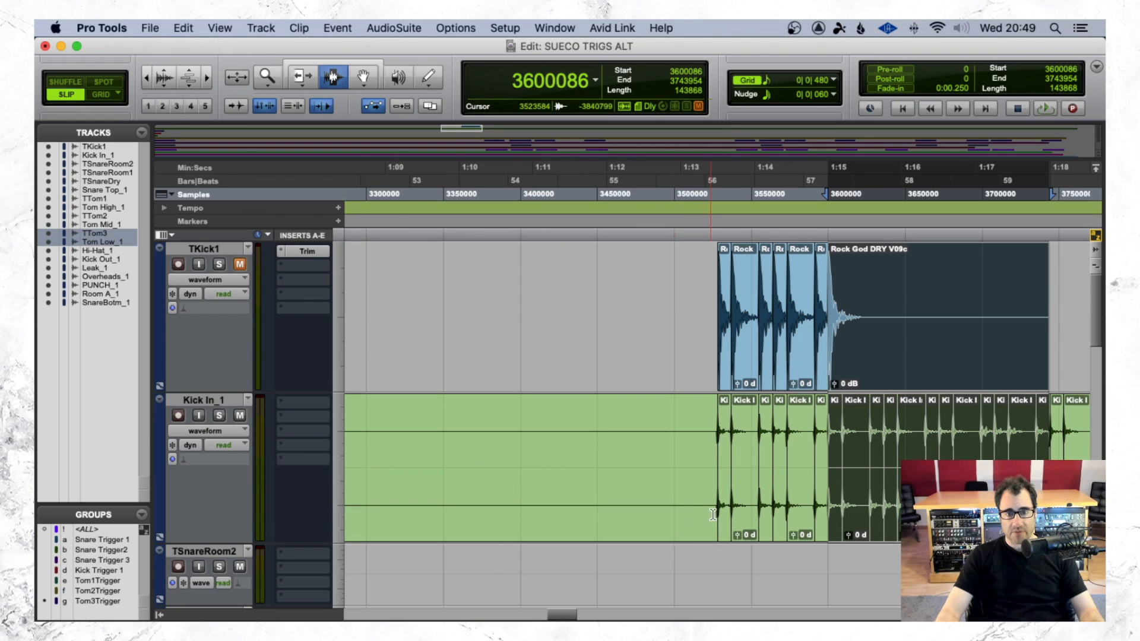
Audition the recorded kick hits with TKick1 muted, both in the mix and with Kick In_1 soloed
click(674, 463)
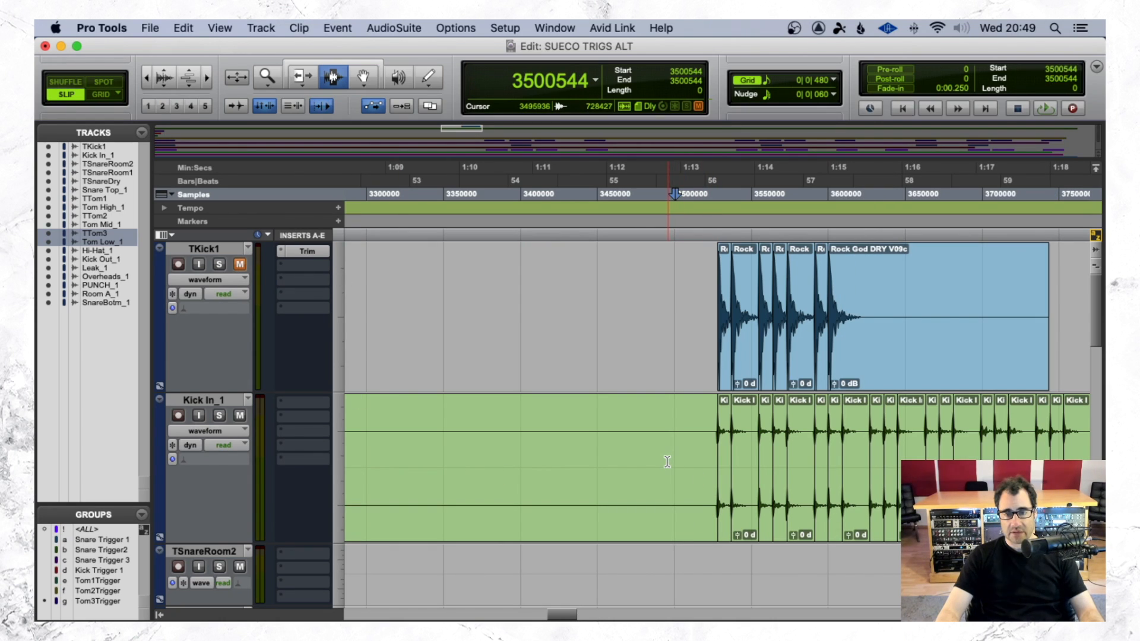
key(space)
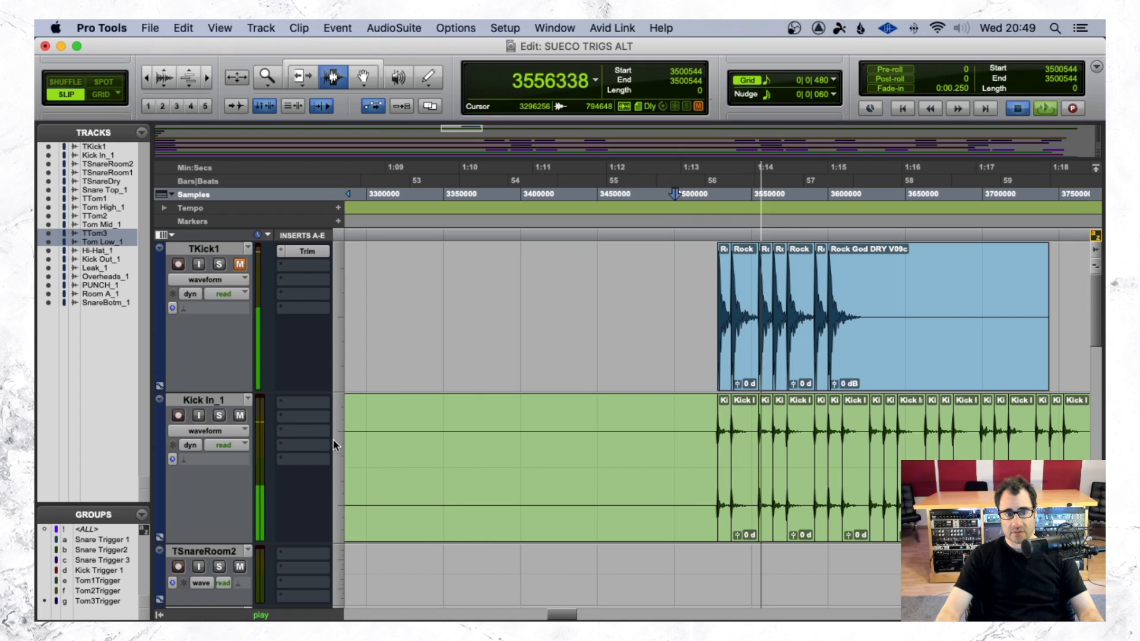
key(space)
key(space)
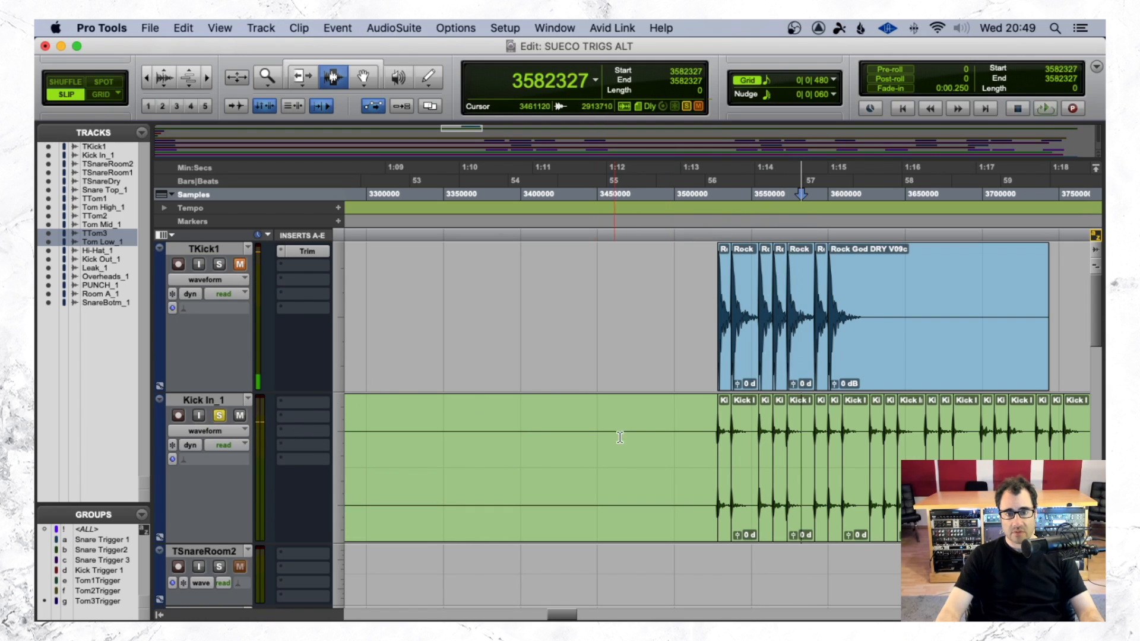
click(640, 441)
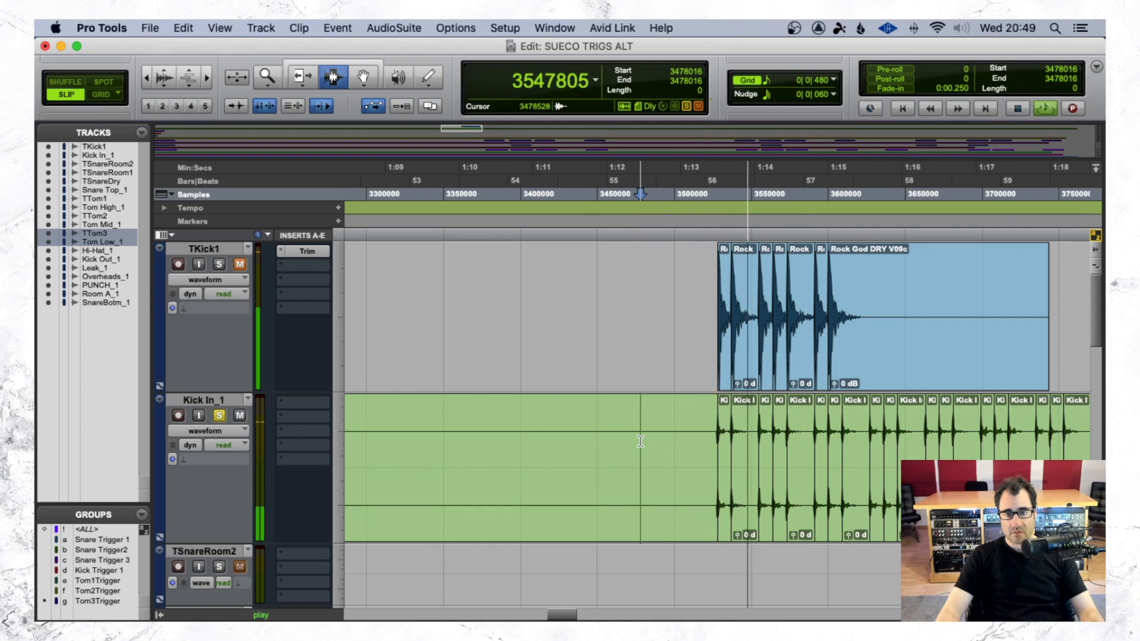
key(space)
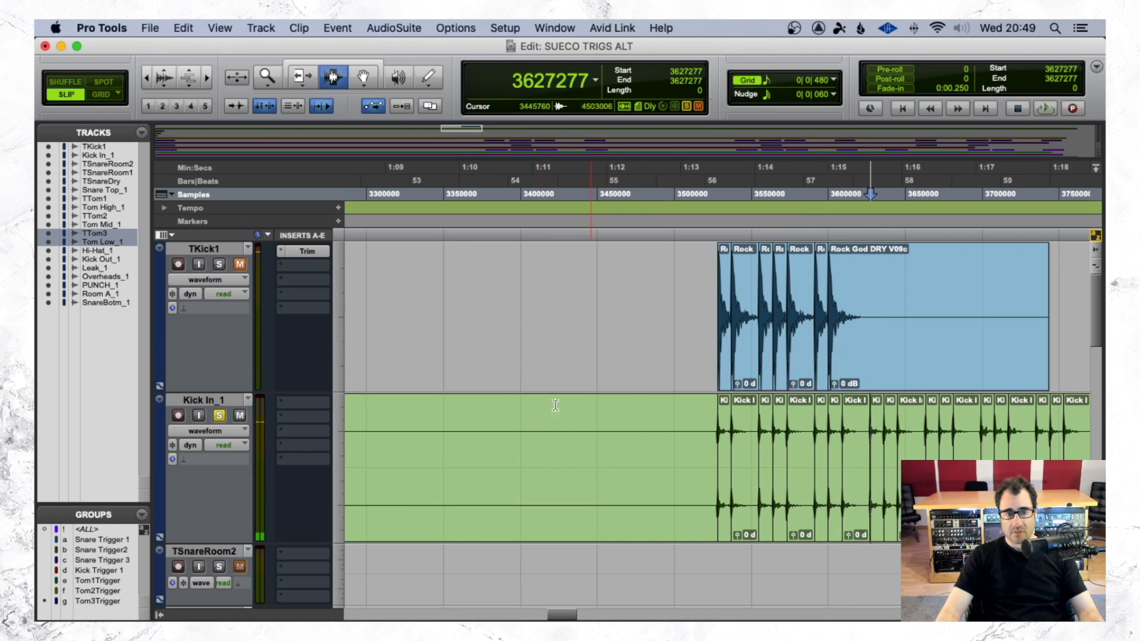
Audition the pasted kick samples with TKick1 alone in solo, starting from the first hit
click(219, 265)
click(638, 315)
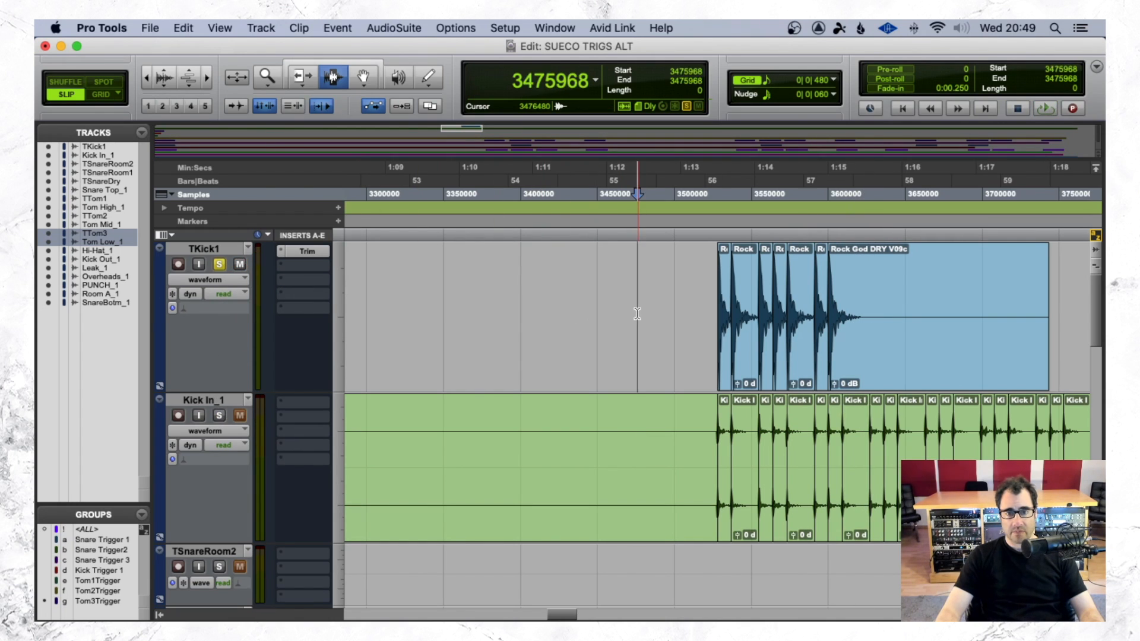
key(Tab)
key(space)
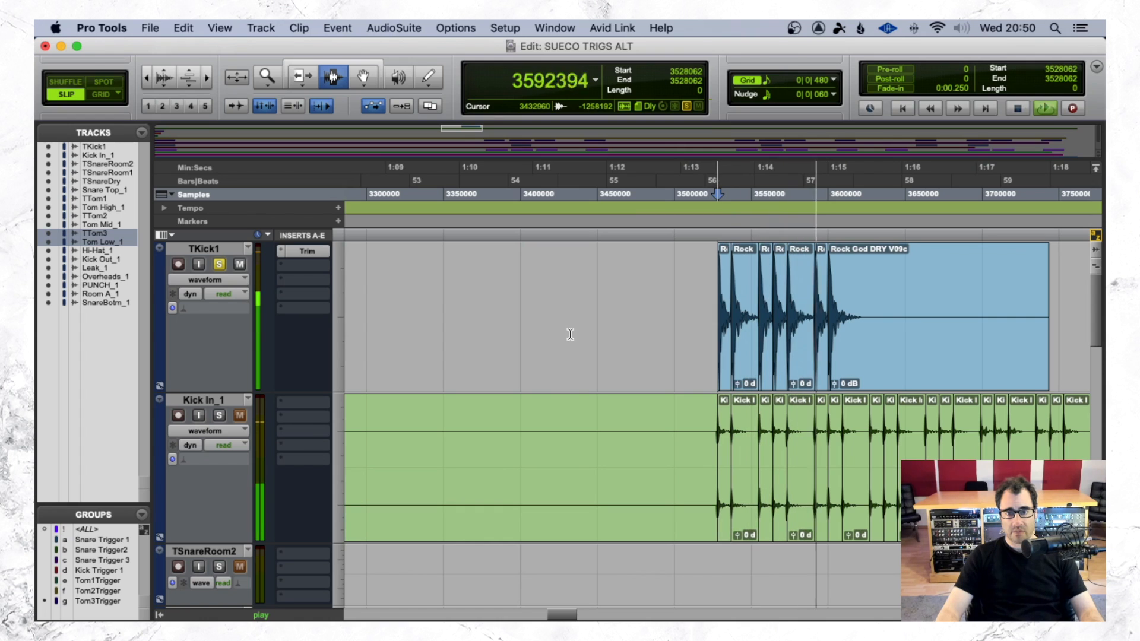
key(space)
Solo Kick In_1 together with TKick1 and audition the recorded and sampled kicks from the first hit
click(220, 415)
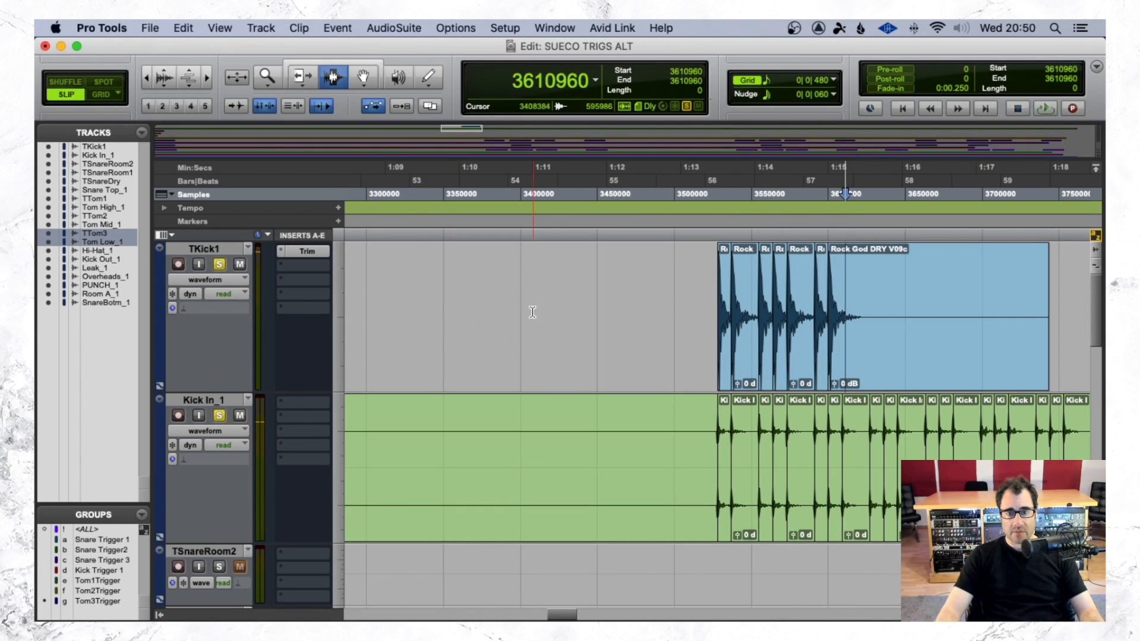
click(604, 319)
key(Tab)
key(space)
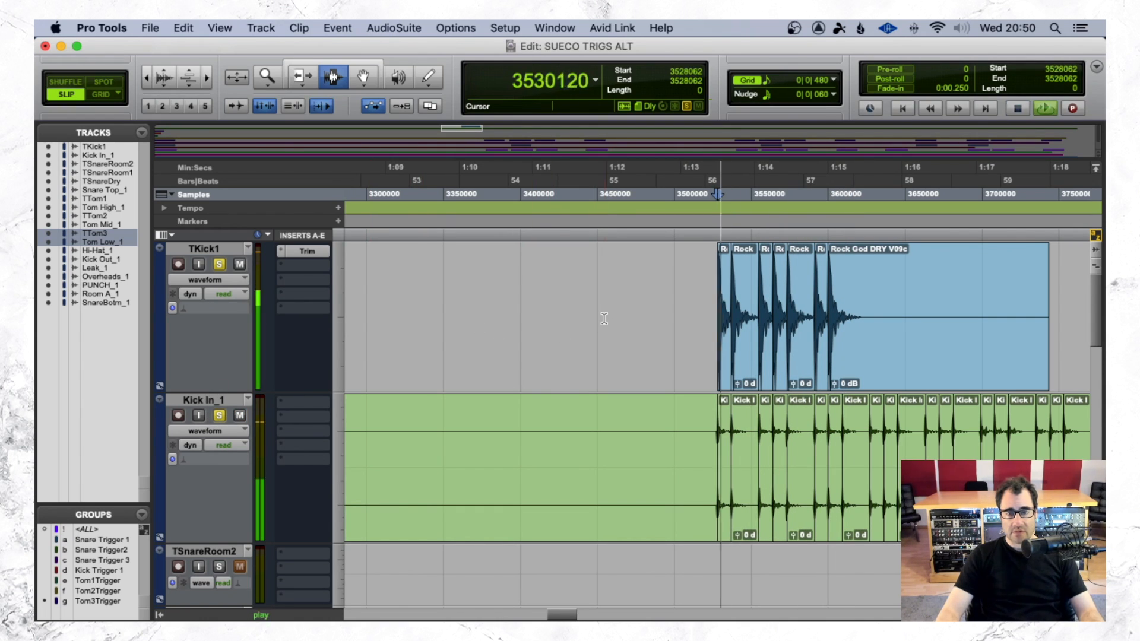
key(space)
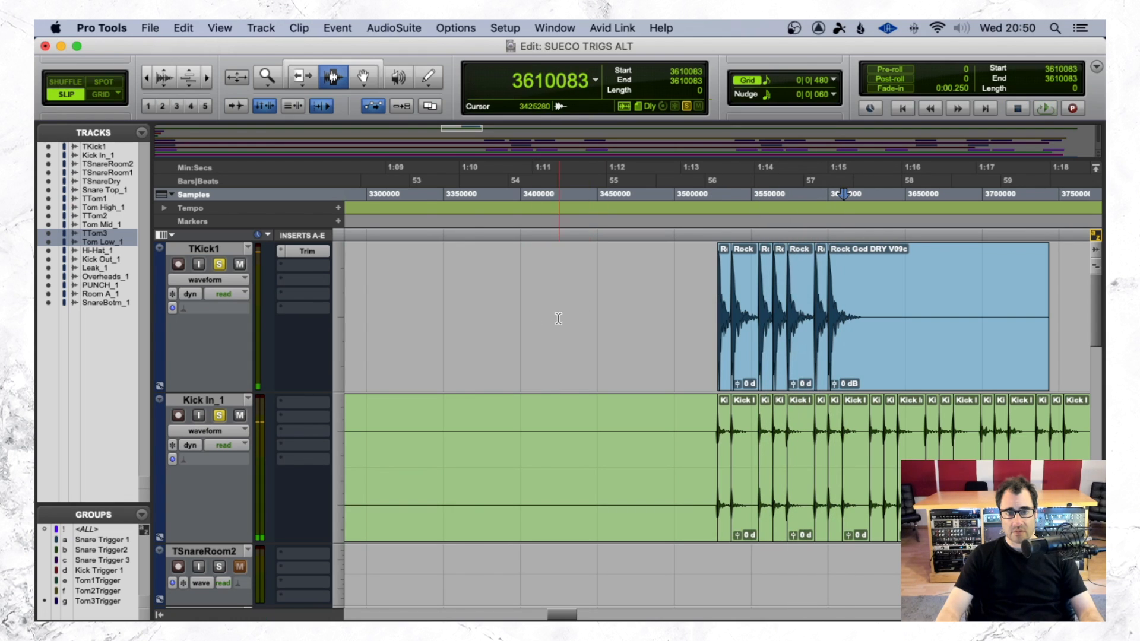
Clear the track solos and play the full mix from just before the first kick, at sample 3495424
alt+click(219, 265)
click(666, 353)
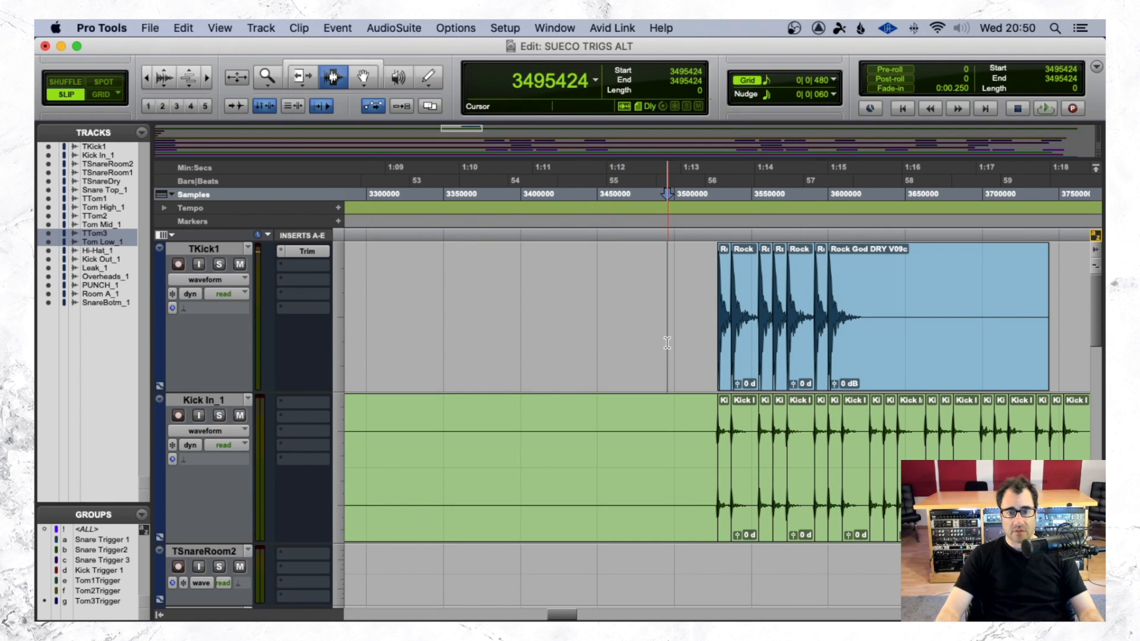
key(space)
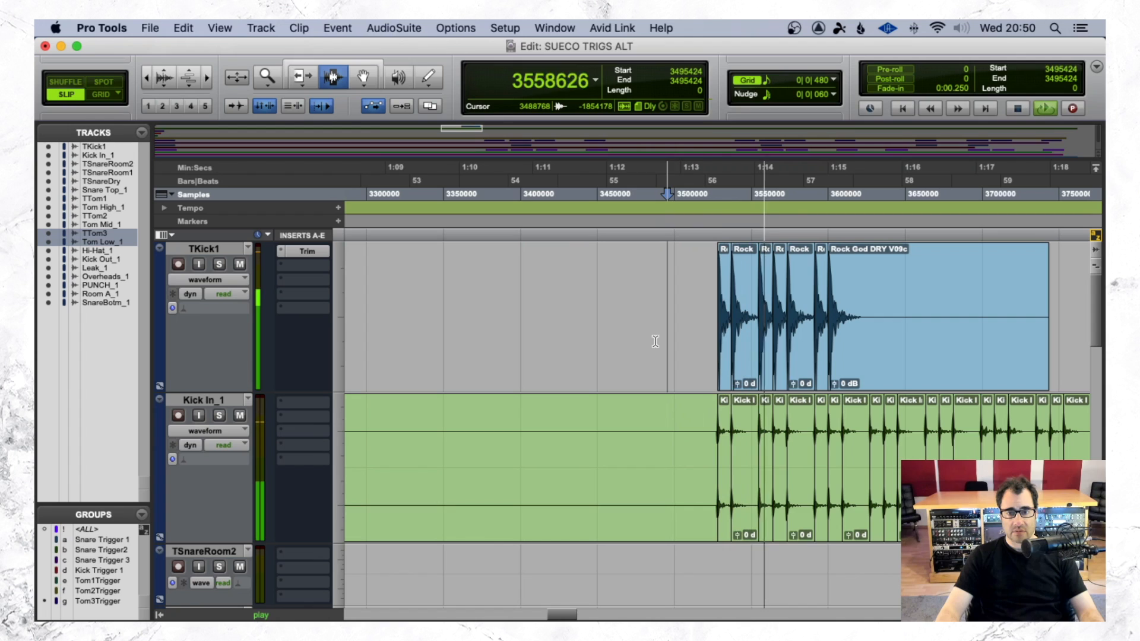
key(space)
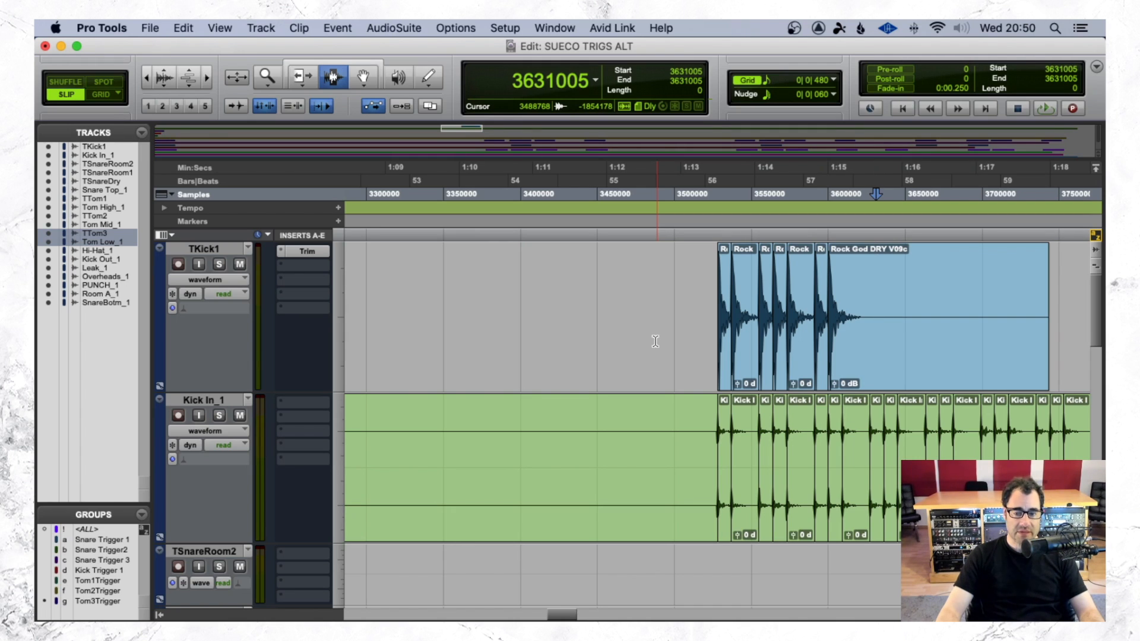
Examine how the TKick1 samples line up with the separated Kick In_1 hits, starting at the first hit
key(r)
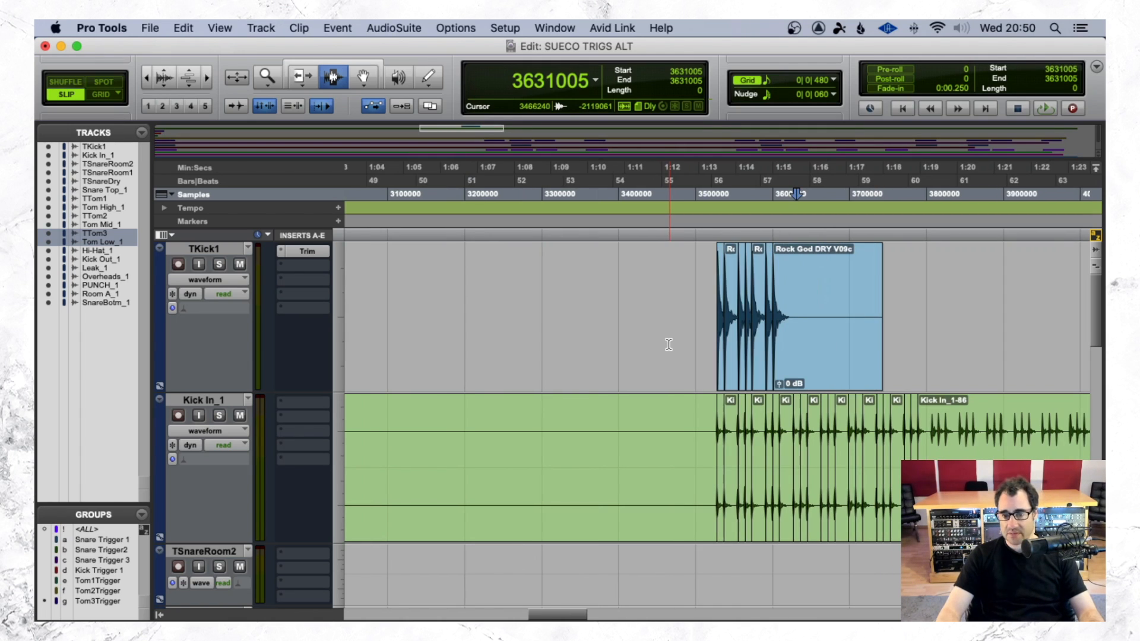
click(709, 442)
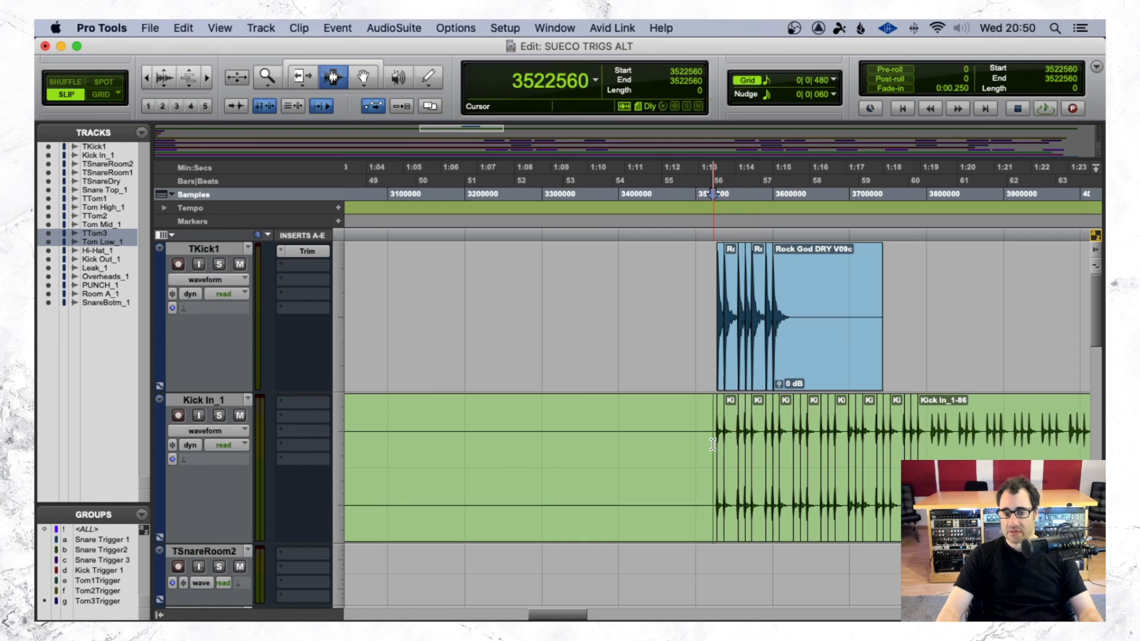
click(712, 444)
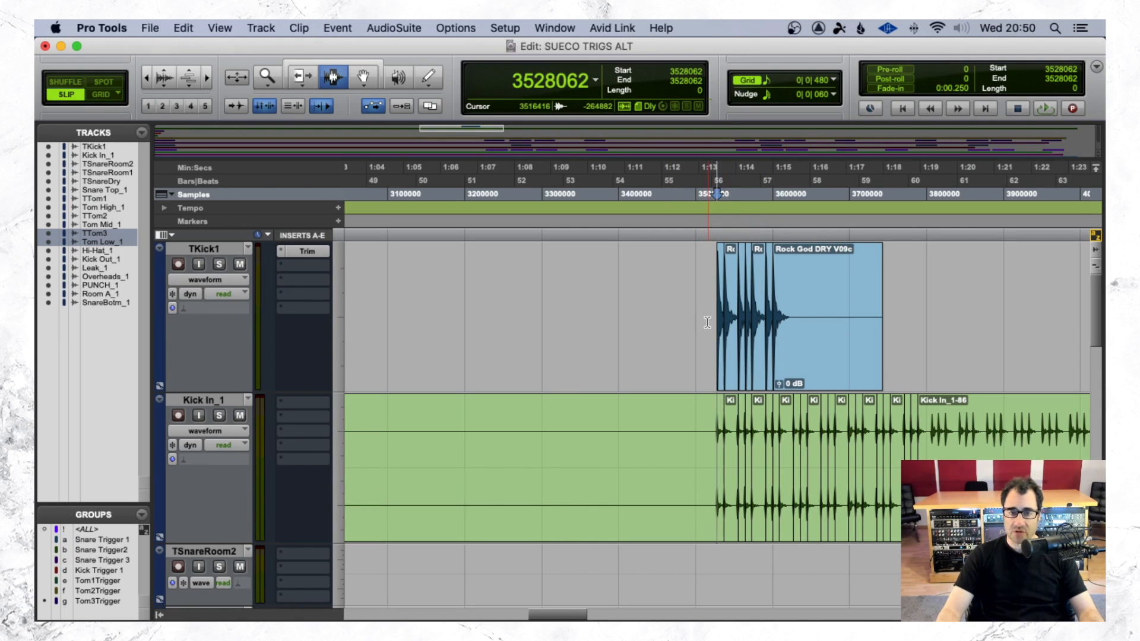
key(t)
key(t)
key(t)
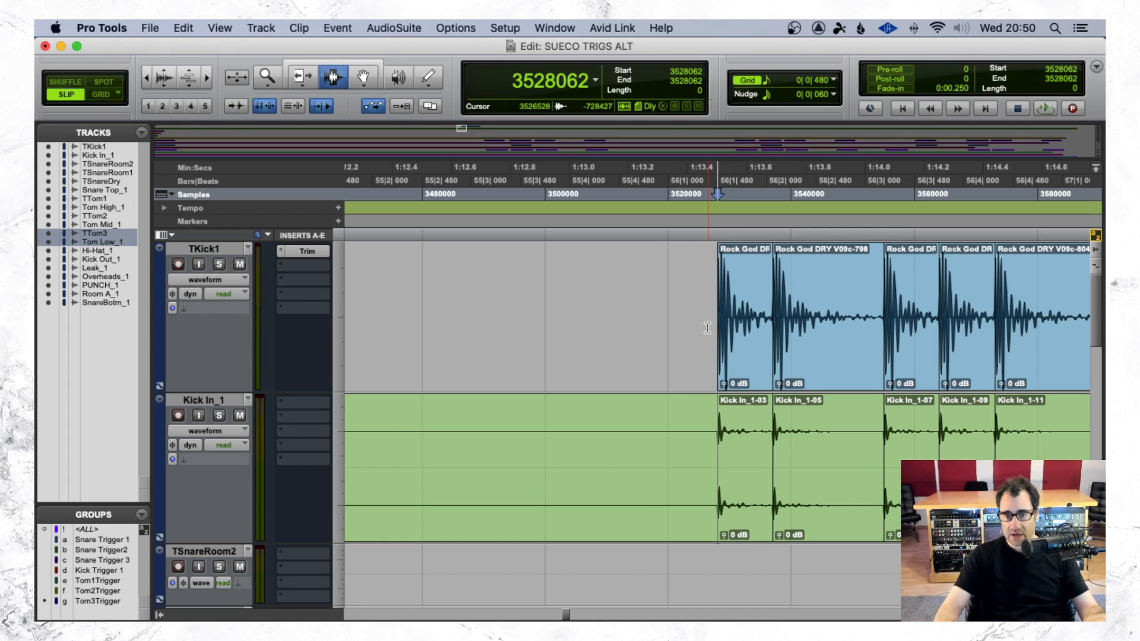
key(super+bracketleft)
key(super+bracketleft)
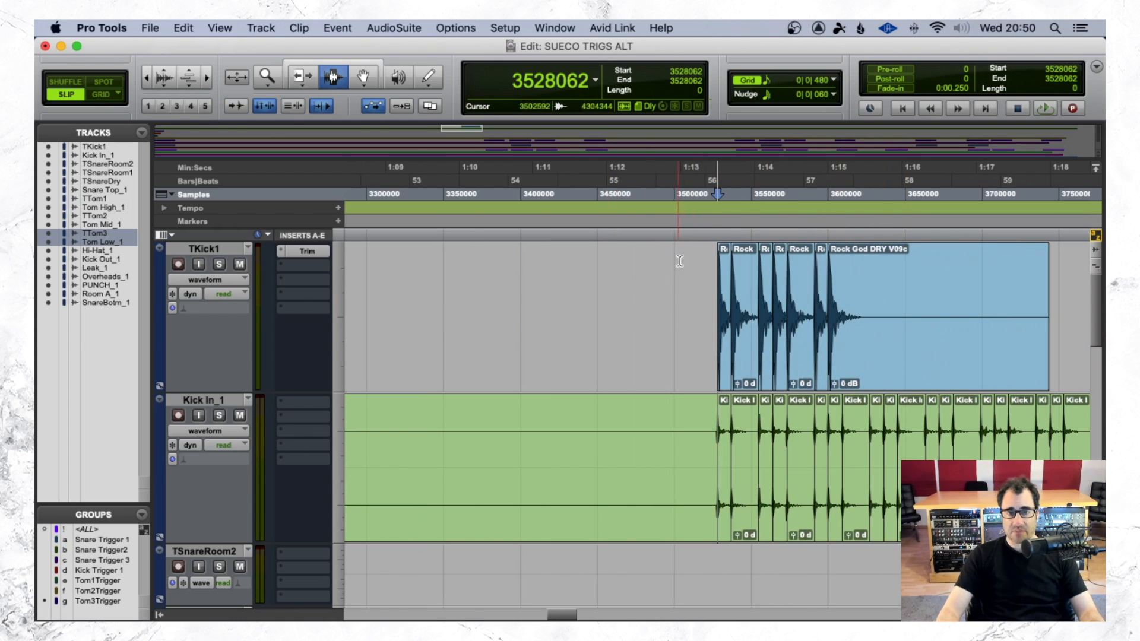
Using the Grabber, select the last kick sample clip on TKick1
key(F8)
click(885, 344)
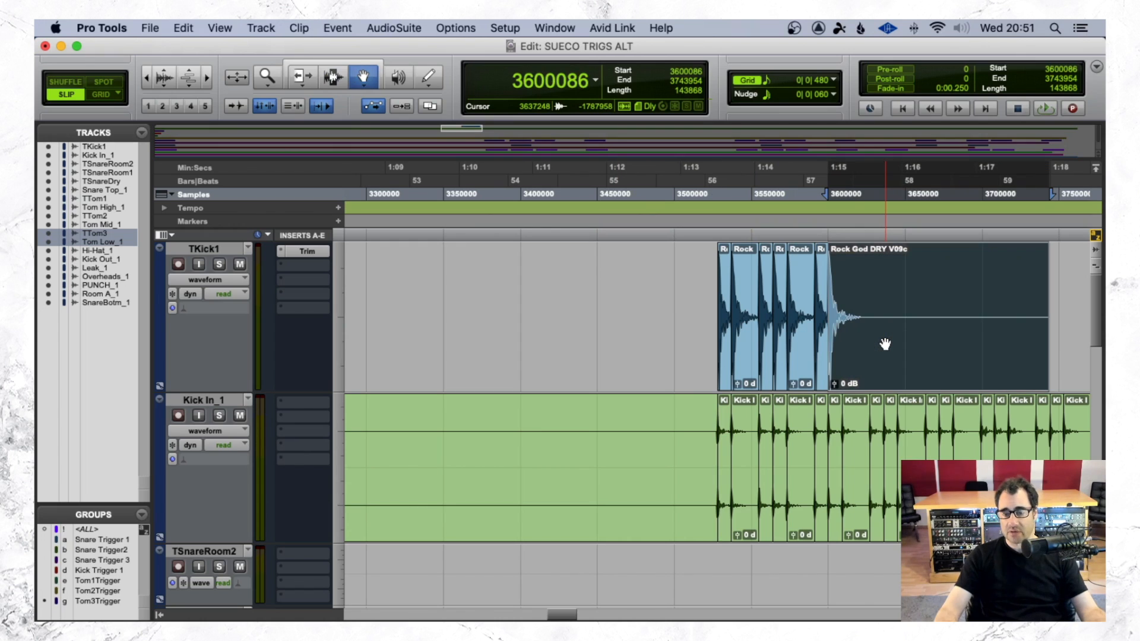